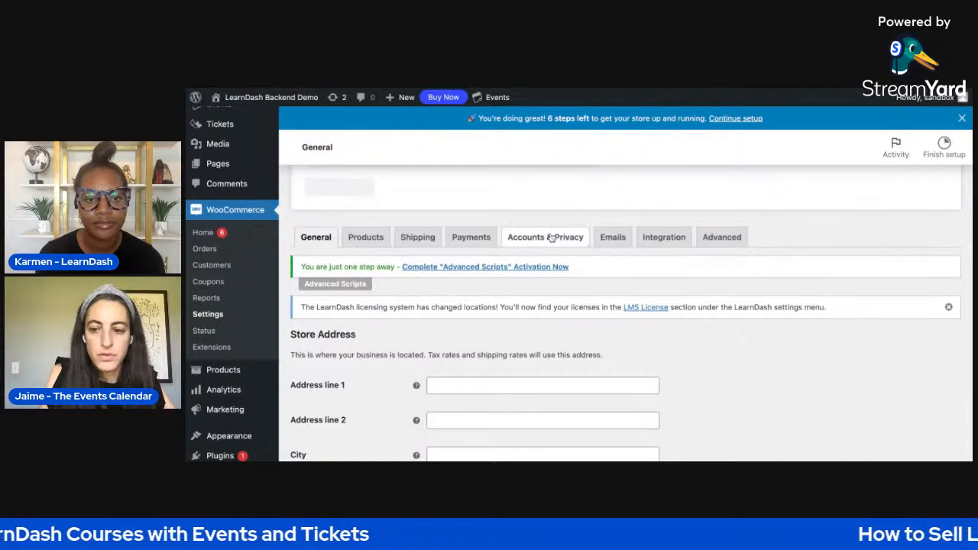
# - Review WooCommerce's Accounts & Privacy settings, including the guest checkout, account creation and personal data retention options
pyautogui.scroll(-1, 559, 294)
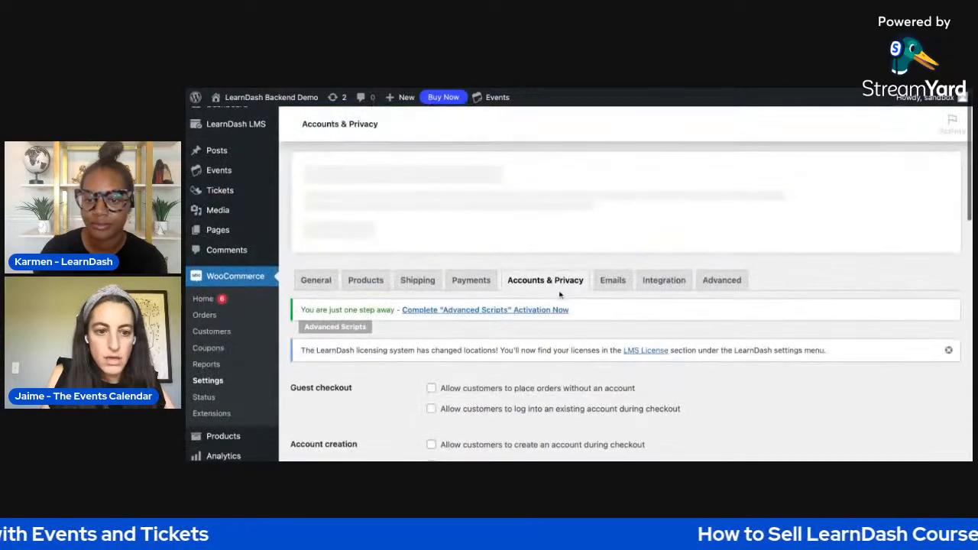
pyautogui.scroll(-2, 555, 247)
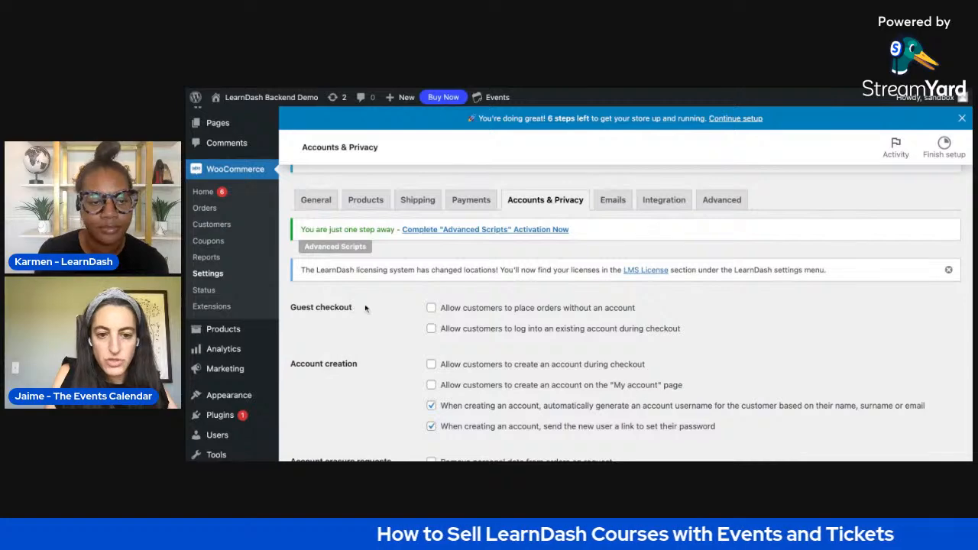
pyautogui.scroll(-1, 428, 329)
pyautogui.scroll(-10, 428, 336)
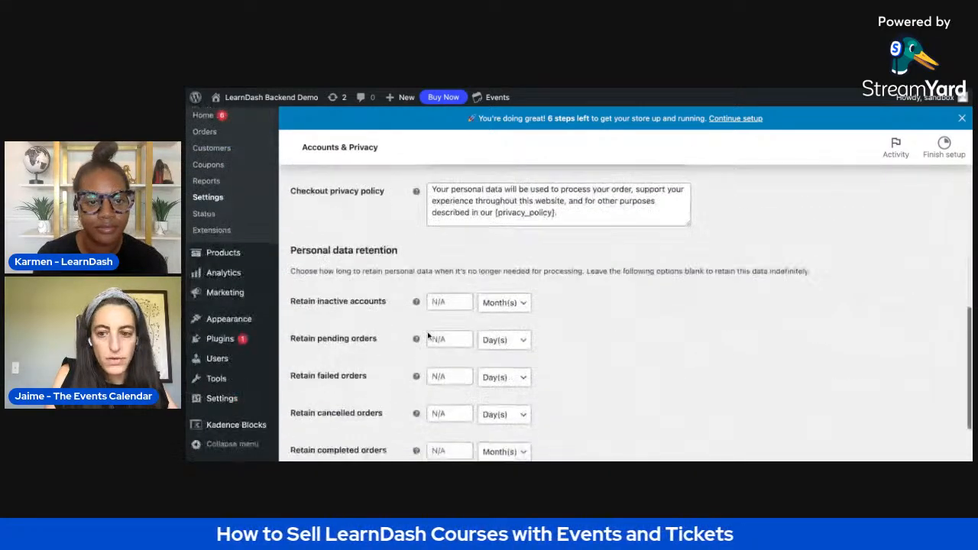
pyautogui.scroll(5, 351, 284)
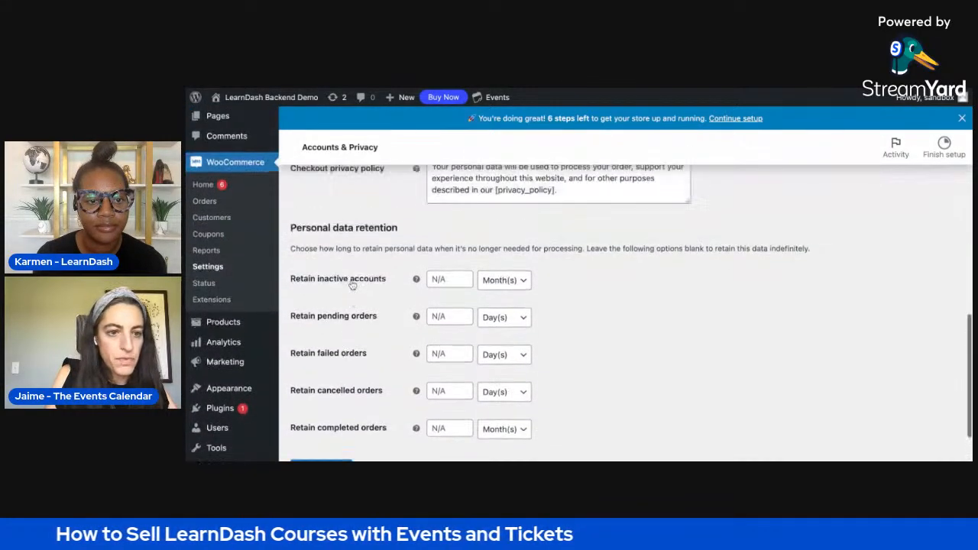
# - Examine the general Tickets settings, including the post types that can have tickets and the login requirements for RSVPs and purchases
pyautogui.moveTo(237, 167)
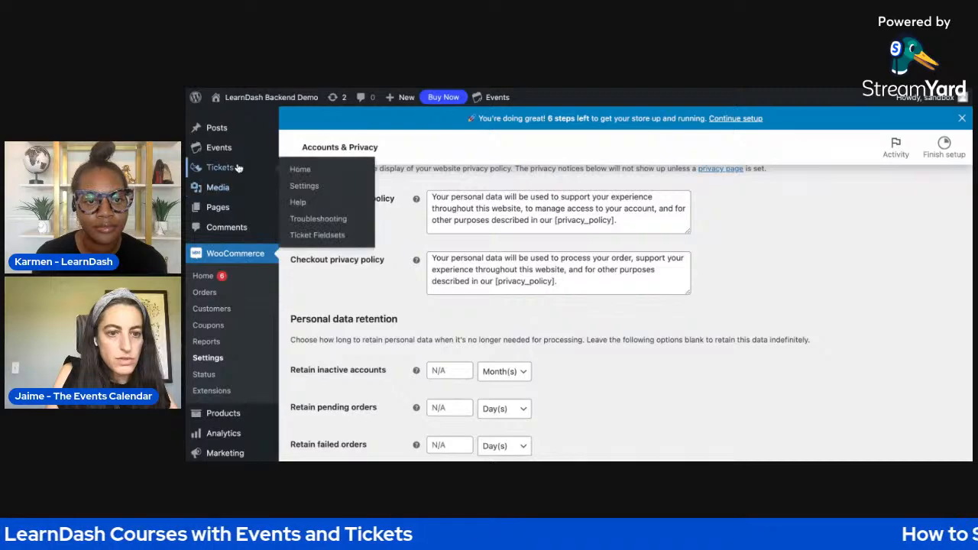
pyautogui.click(304, 187)
pyautogui.scroll(-3, 380, 273)
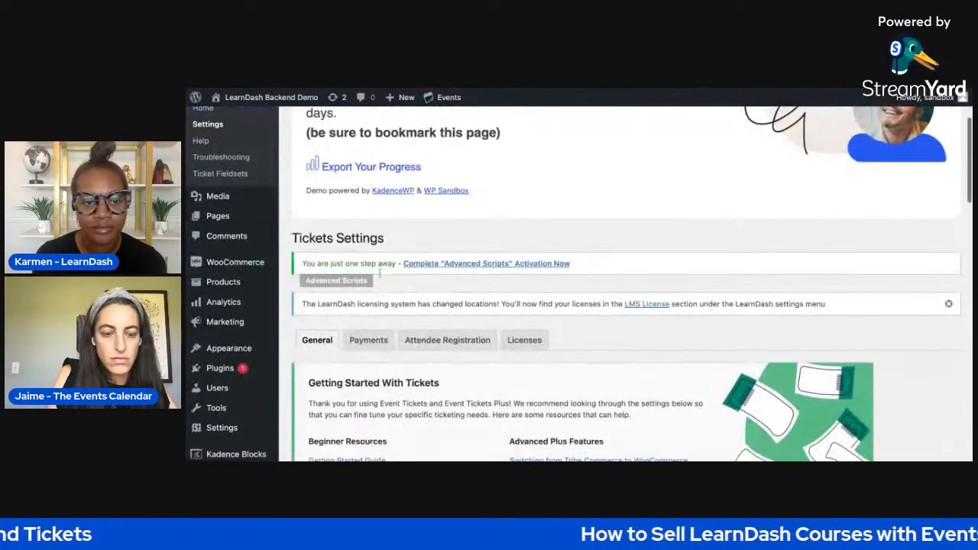
pyautogui.scroll(-10, 380, 298)
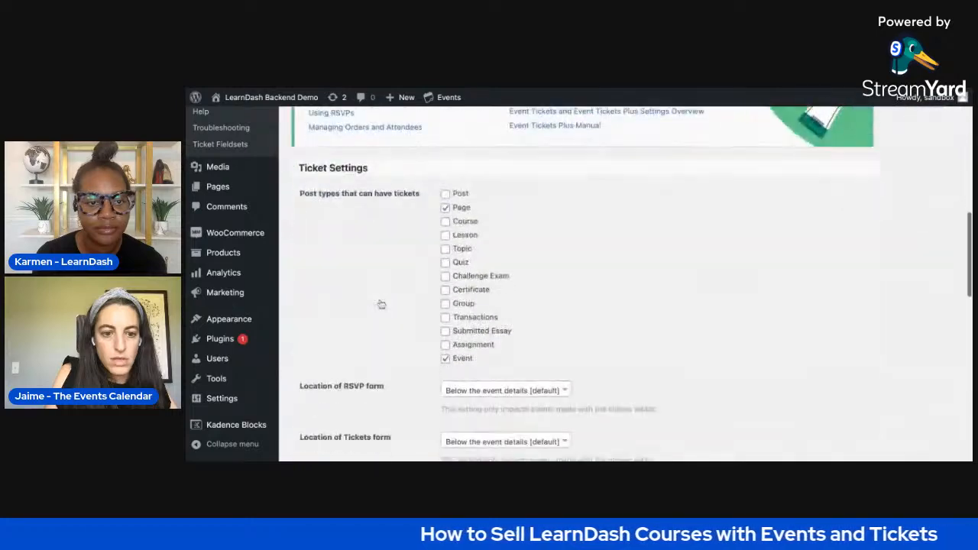
pyautogui.scroll(7, 380, 304)
pyautogui.scroll(-6, 381, 303)
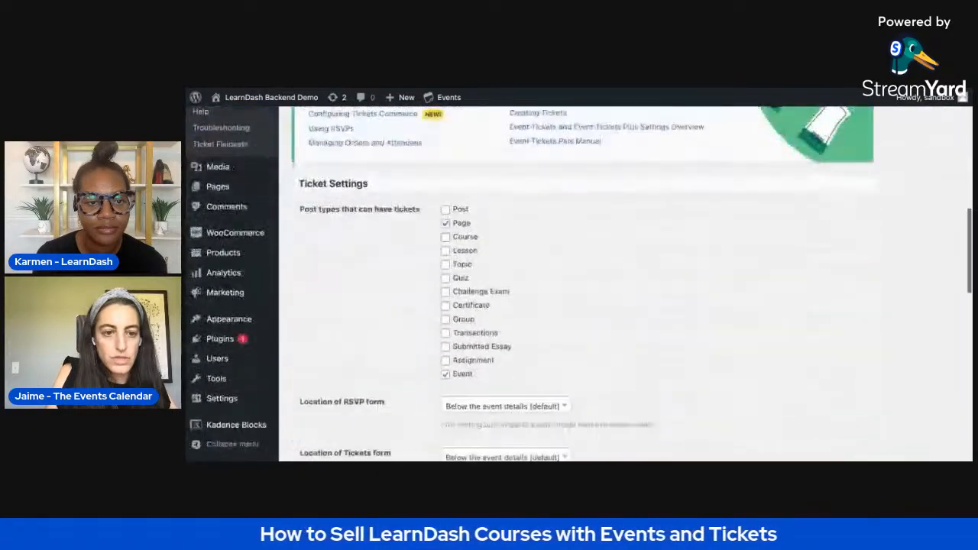
pyautogui.scroll(-4, 310, 246)
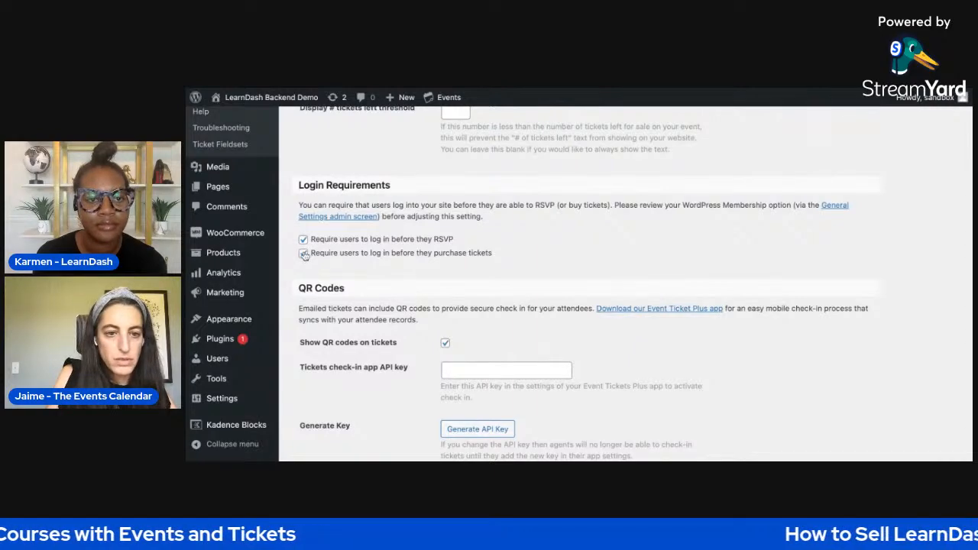
pyautogui.scroll(10, 348, 247)
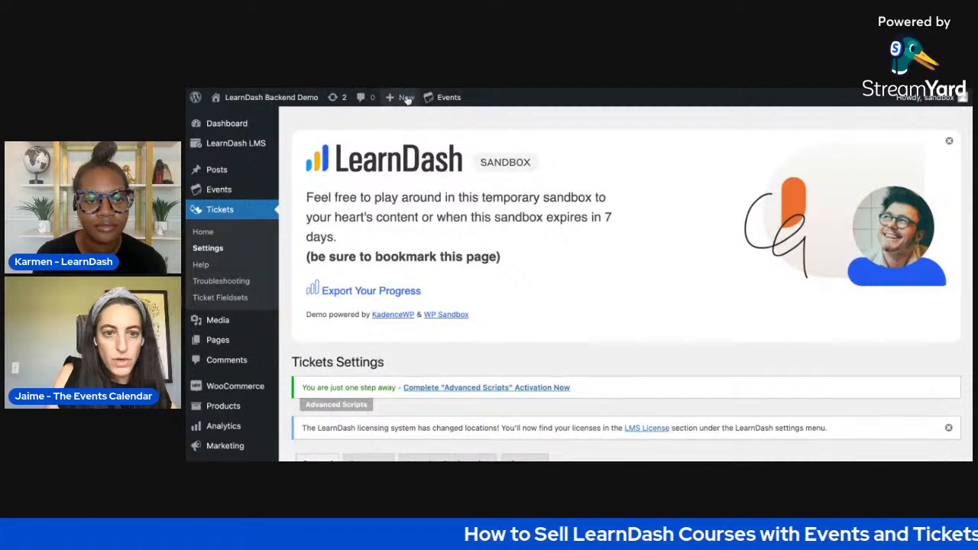
# - Create a new course titled "My Course" and set its access mode to Closed
pyautogui.moveTo(406, 102)
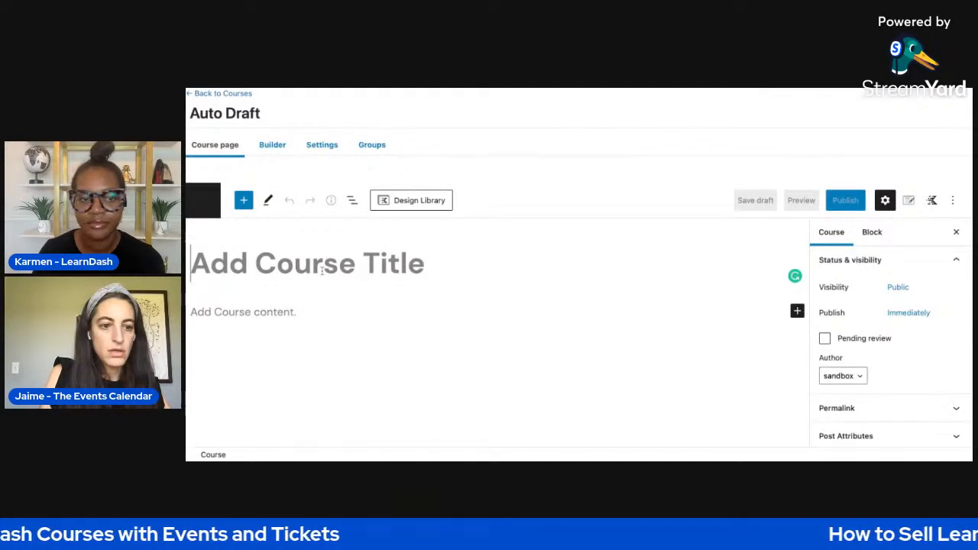
pyautogui.write('My Course')
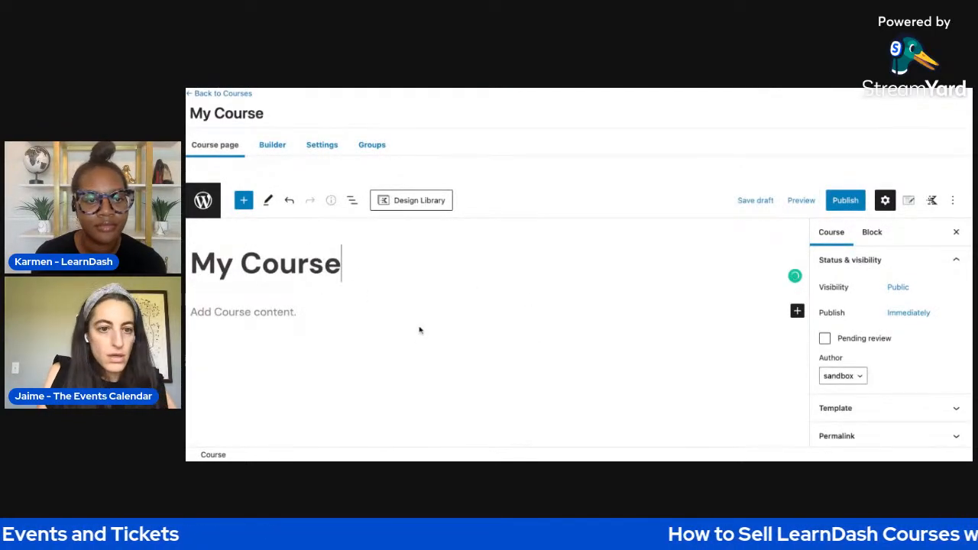
pyautogui.click(321, 145)
pyautogui.scroll(-5, 400, 346)
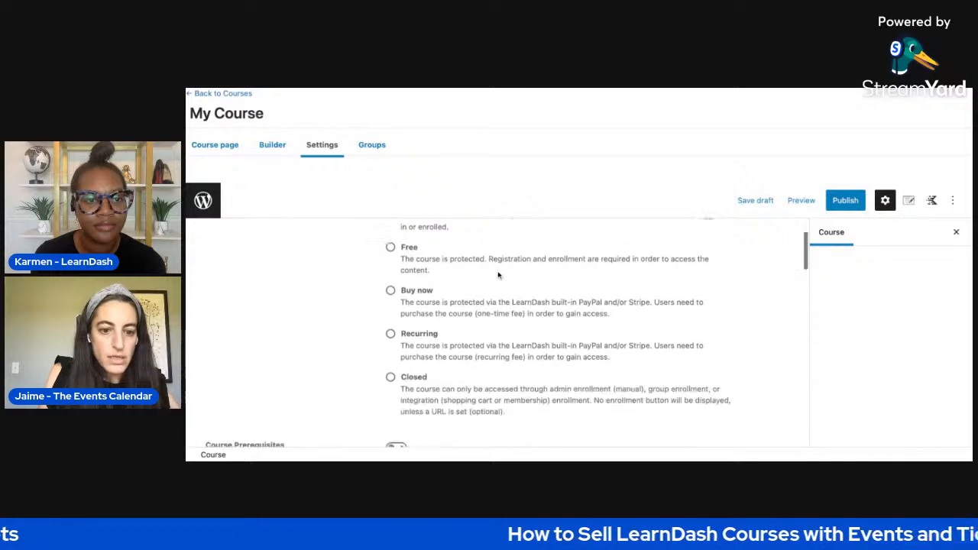
pyautogui.click(391, 340)
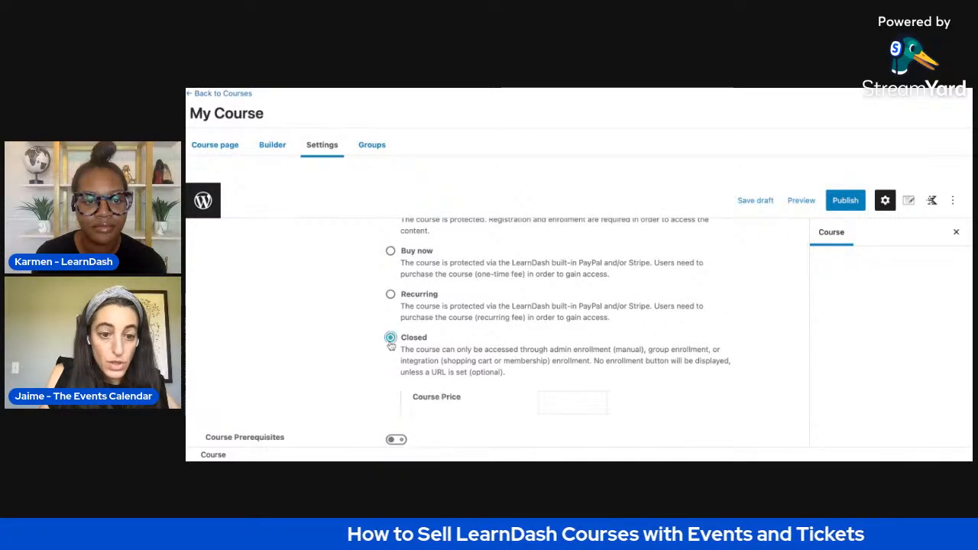
# - Set the course content to be only visible to enrollees in the course's display and content options
pyautogui.scroll(-4, 478, 353)
pyautogui.scroll(-6, 478, 353)
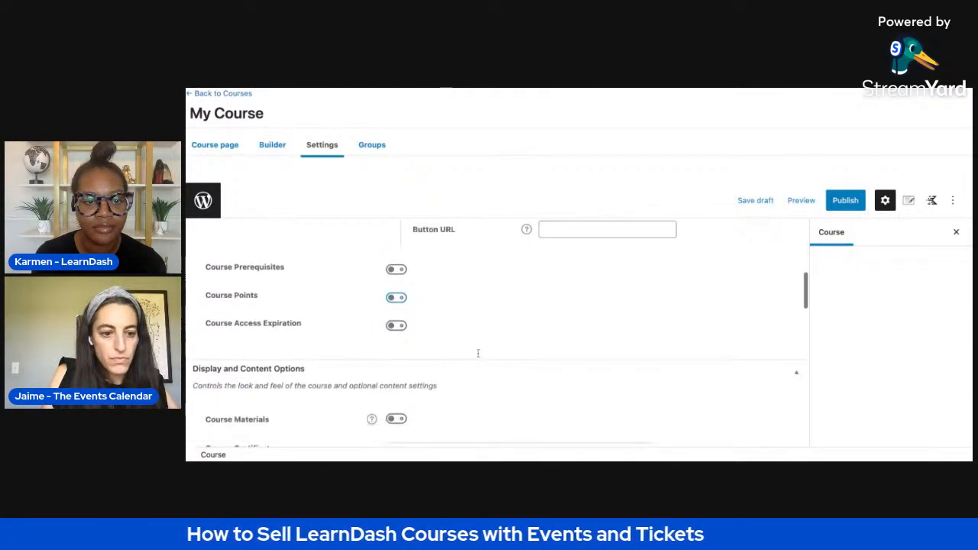
pyautogui.scroll(-8, 497, 332)
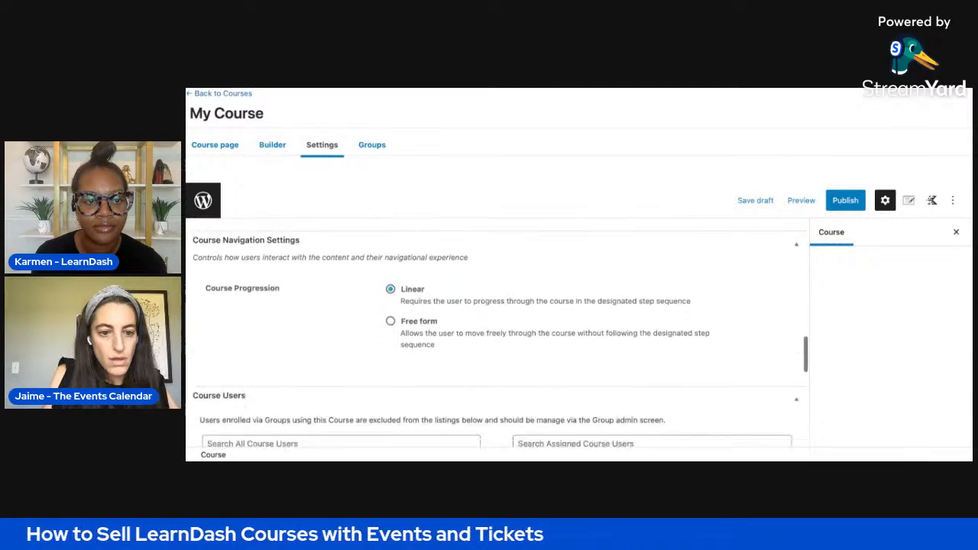
pyautogui.scroll(6, 496, 332)
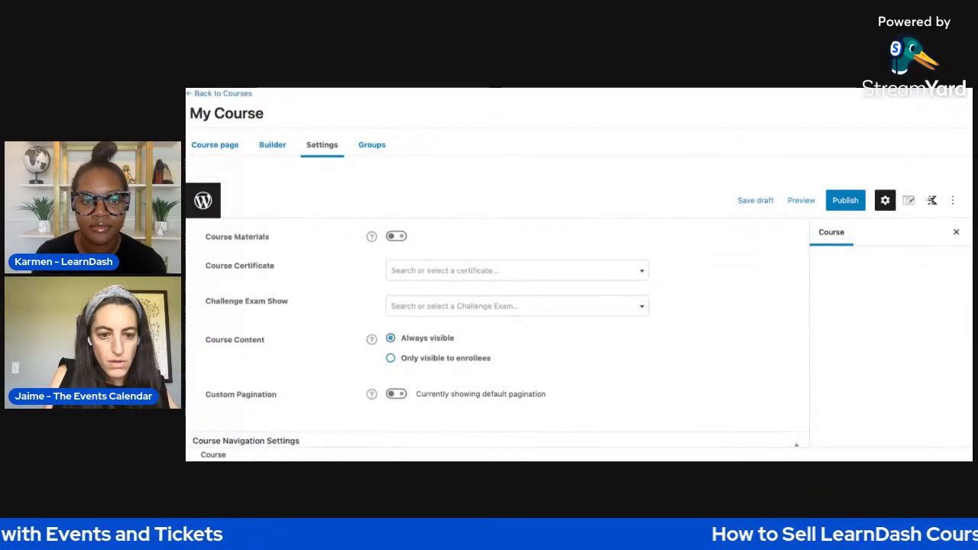
pyautogui.scroll(1, 297, 359)
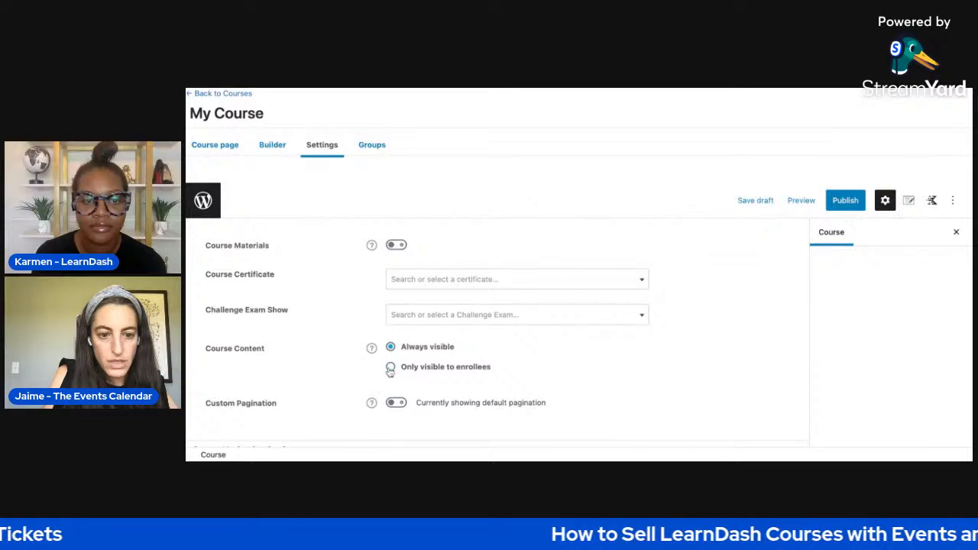
pyautogui.click(390, 368)
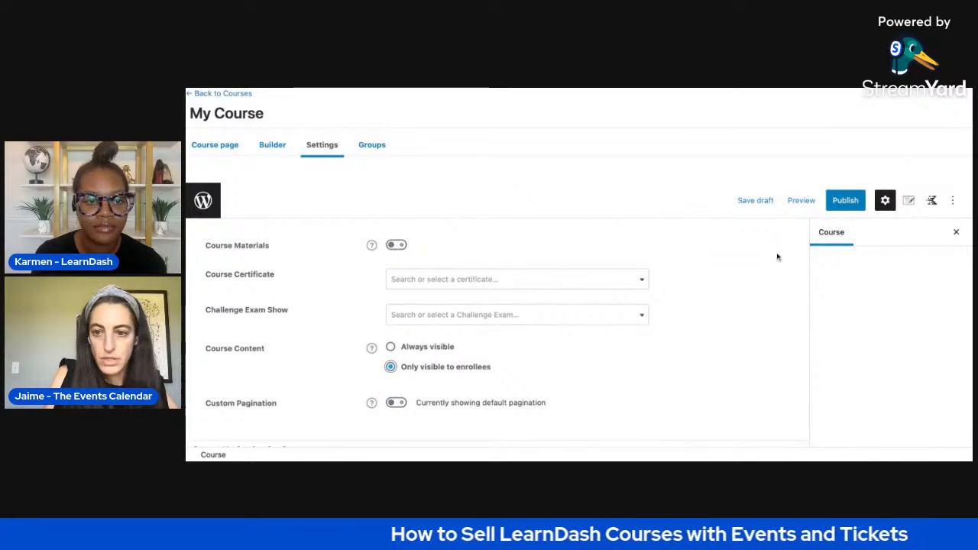
# - Publish the course and view its live page
pyautogui.click(845, 200)
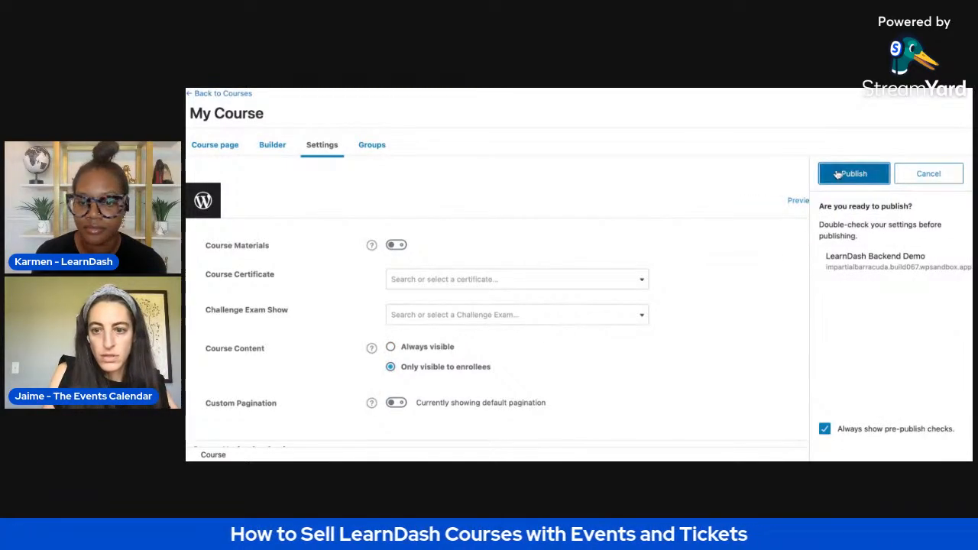
pyautogui.click(838, 173)
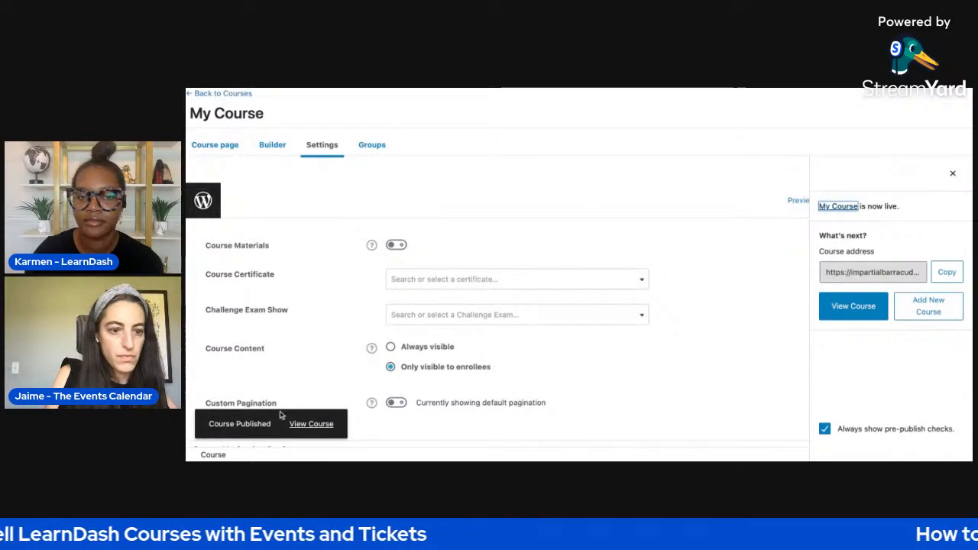
pyautogui.click(302, 430)
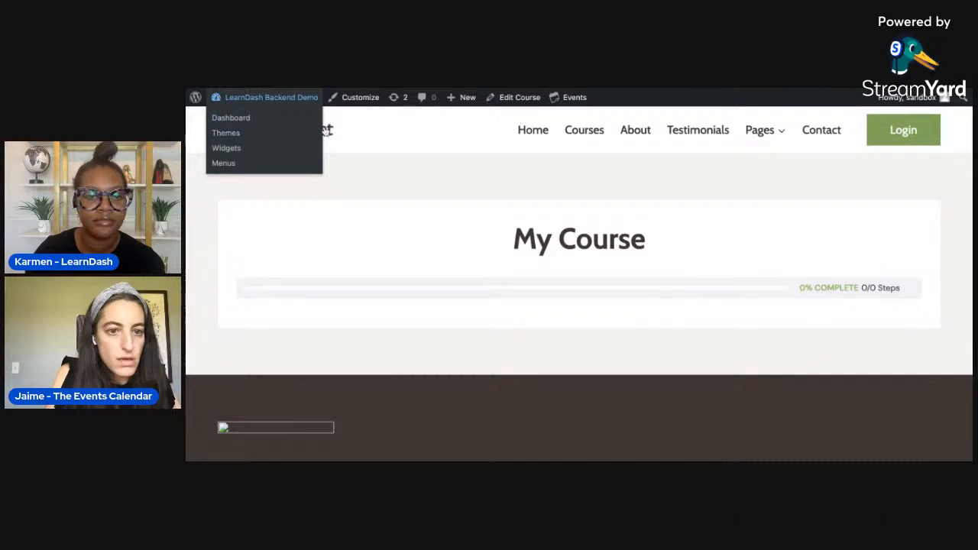
# - Create a new event and title it "My Event"
pyautogui.moveTo(459, 101)
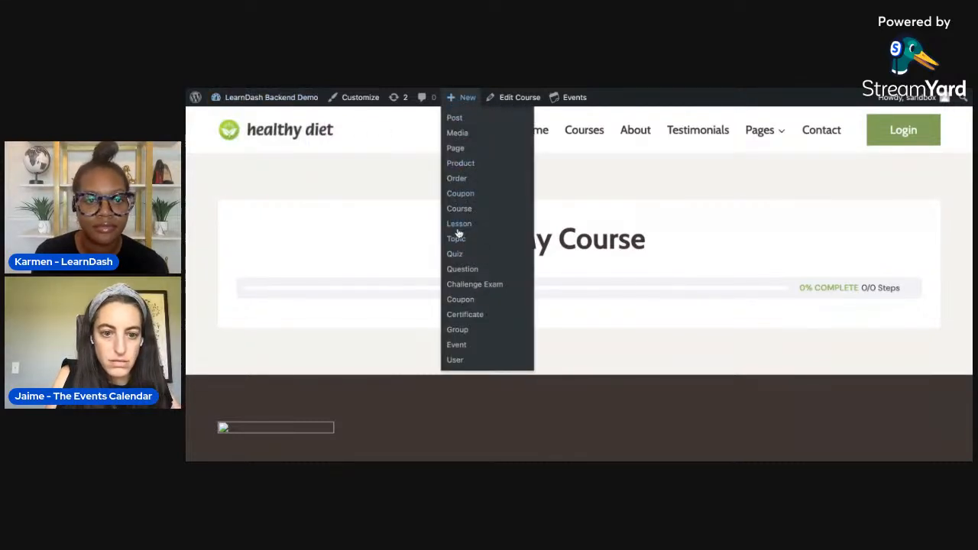
pyautogui.click(457, 344)
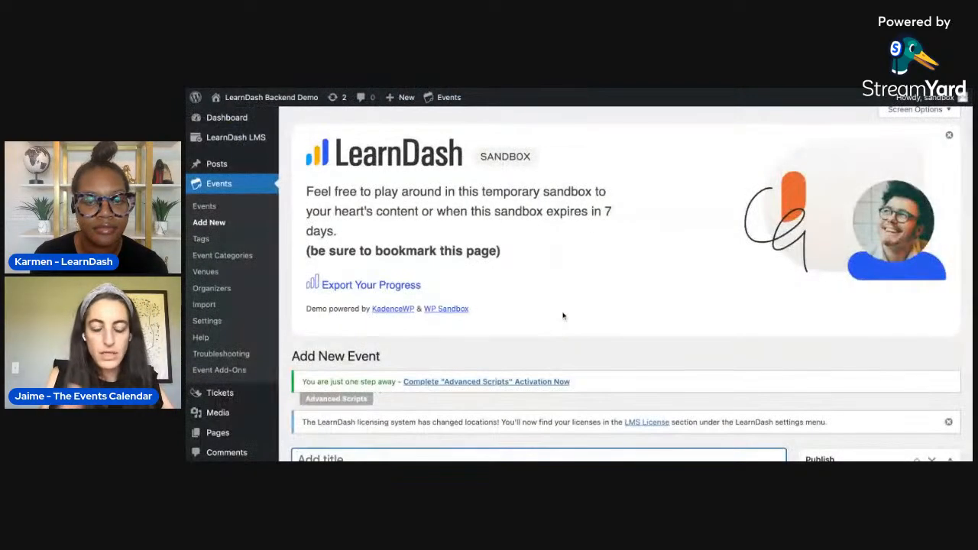
pyautogui.scroll(-5, 581, 314)
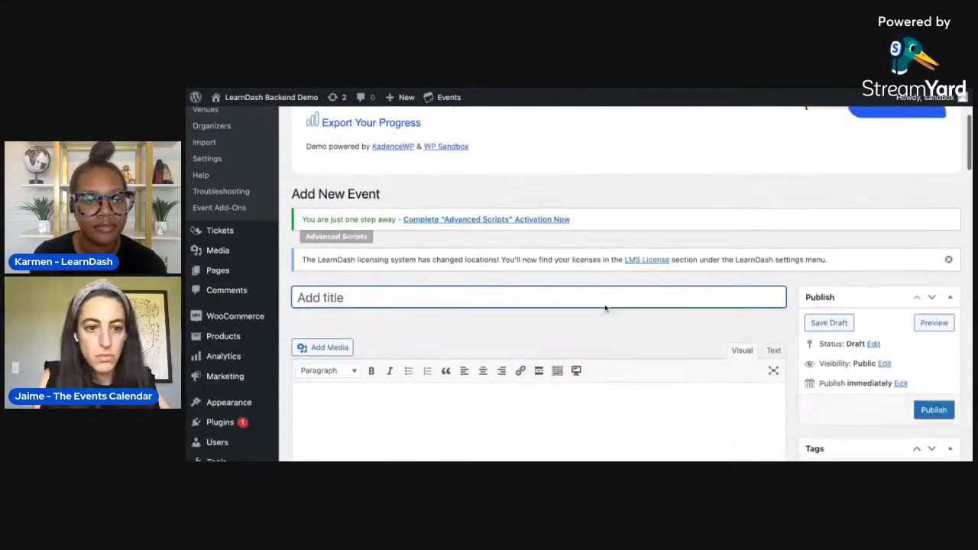
pyautogui.scroll(-1, 588, 304)
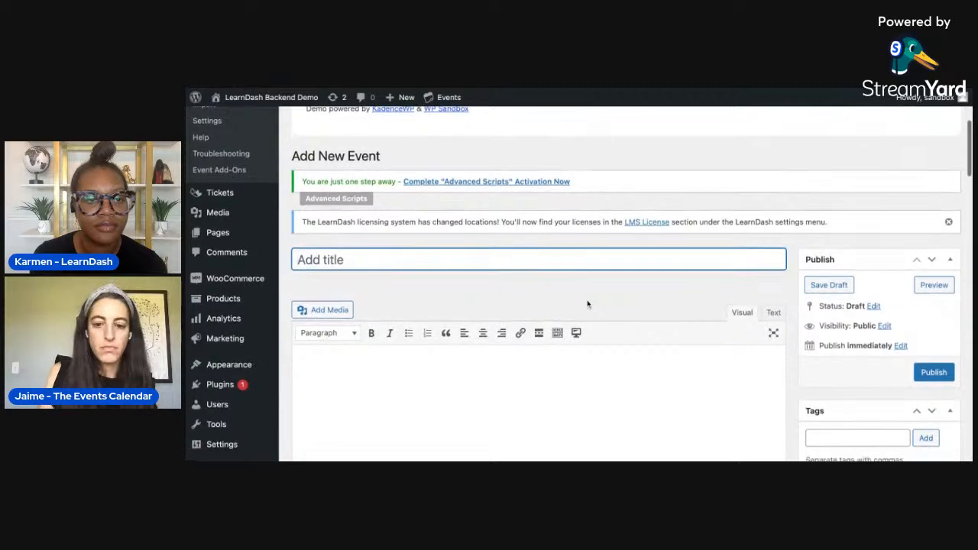
pyautogui.write('My Event')
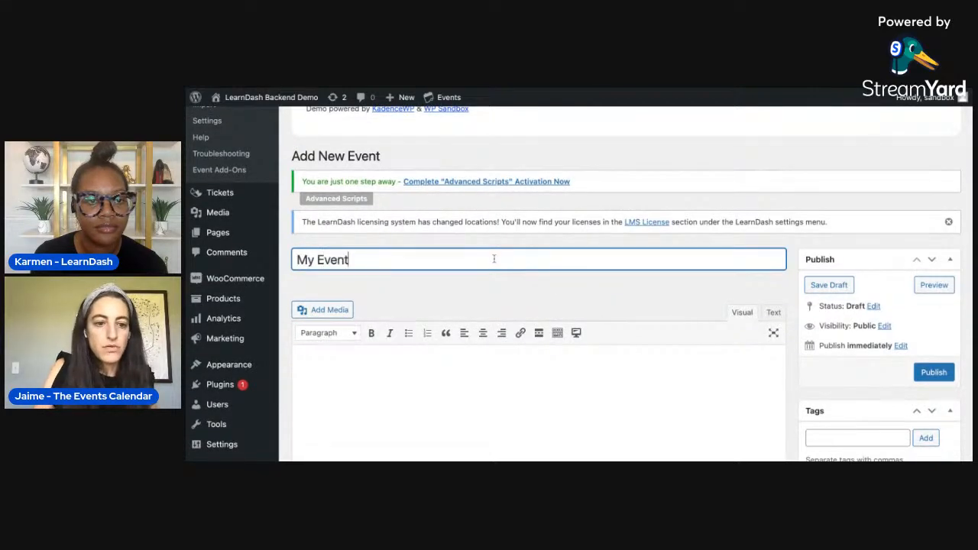
# - Set the event's date to 9/22/2022
pyautogui.scroll(-10, 580, 296)
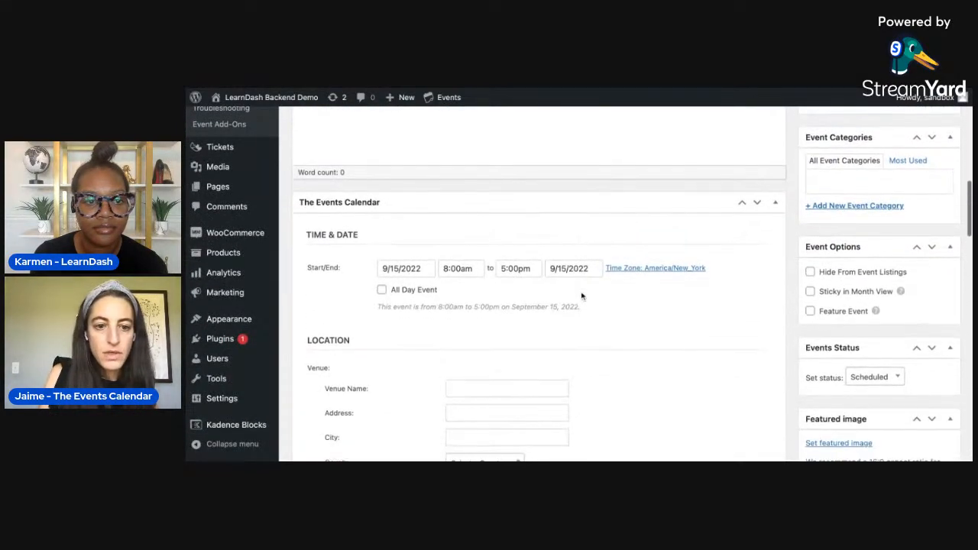
pyautogui.click(394, 268)
pyautogui.click(509, 191)
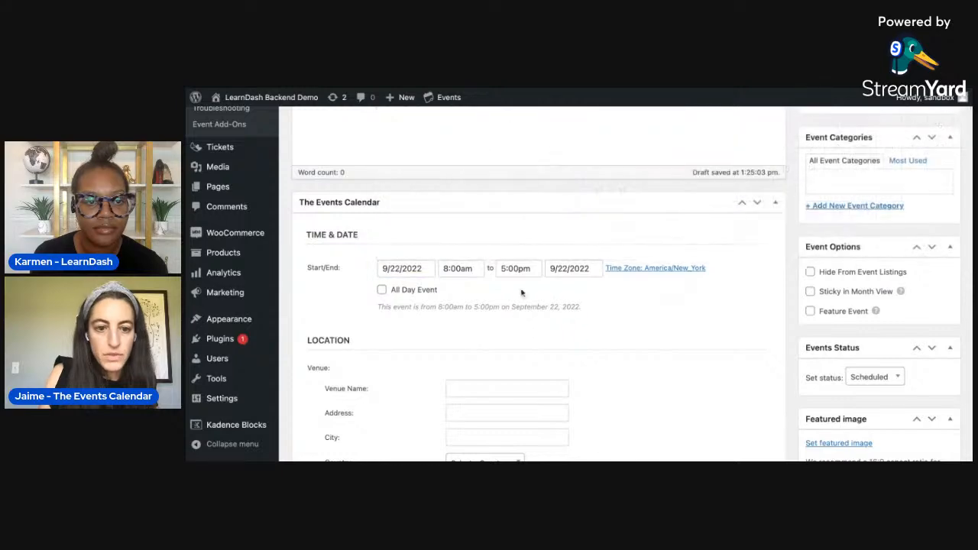
# - Add a new ticket to the event with "General Admission" as its type
pyautogui.scroll(-10, 469, 303)
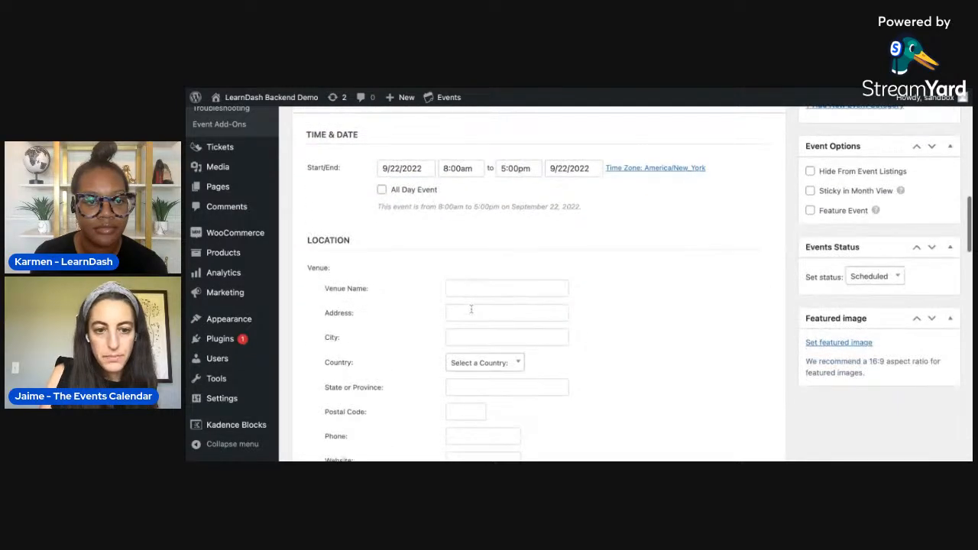
pyautogui.scroll(-8, 471, 309)
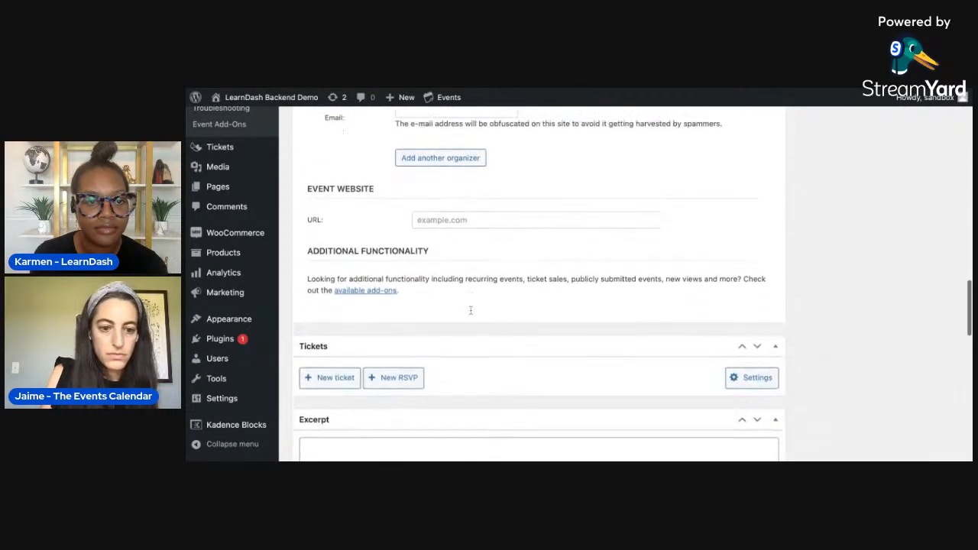
pyautogui.click(353, 304)
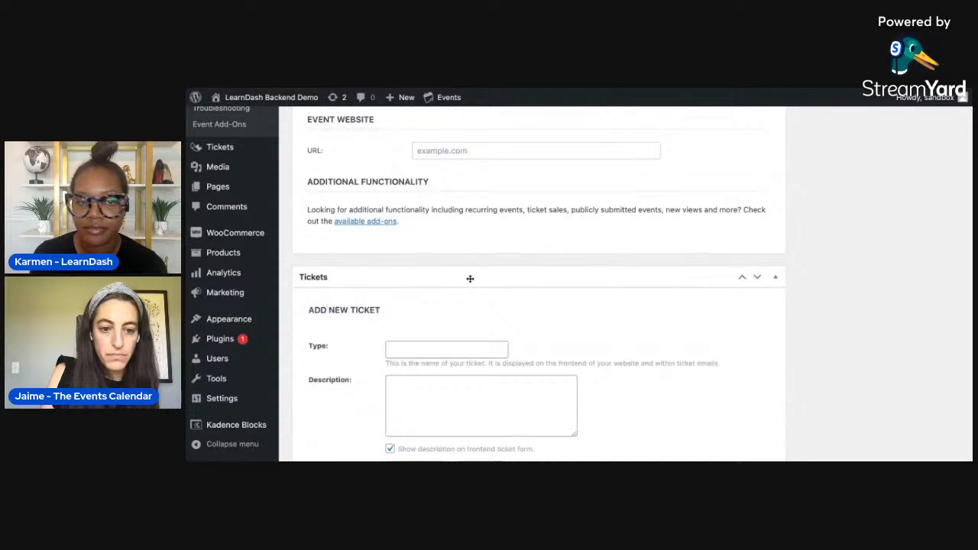
pyautogui.scroll(-2, 443, 280)
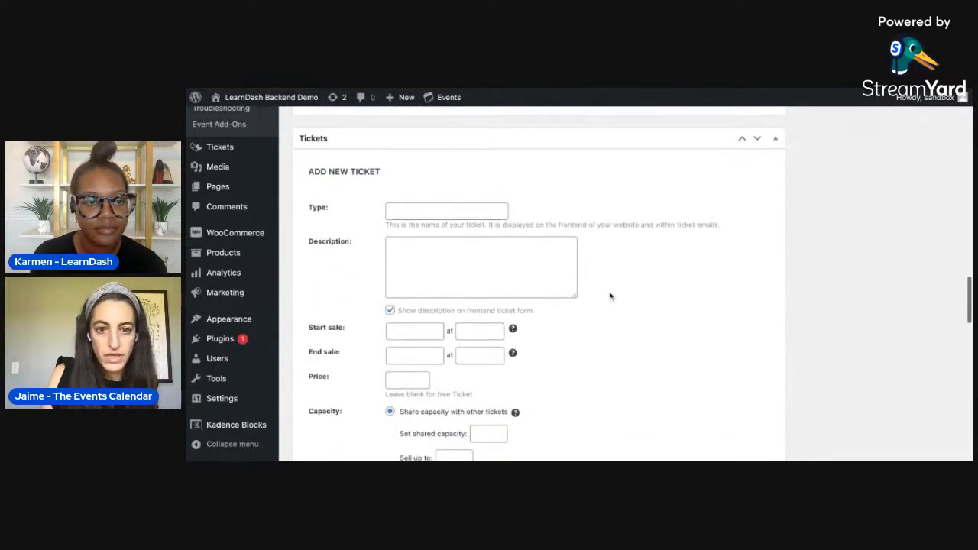
pyautogui.scroll(-1, 640, 267)
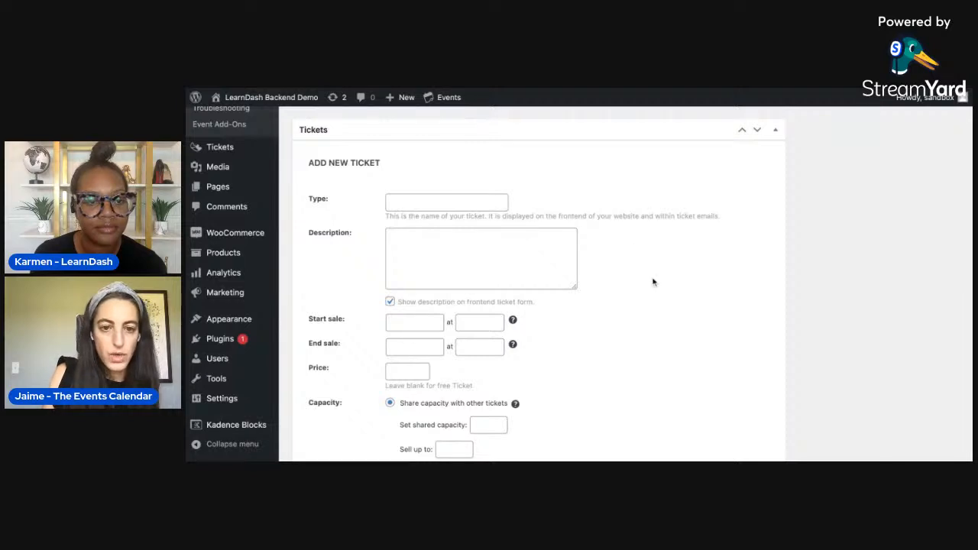
pyautogui.scroll(-1, 653, 282)
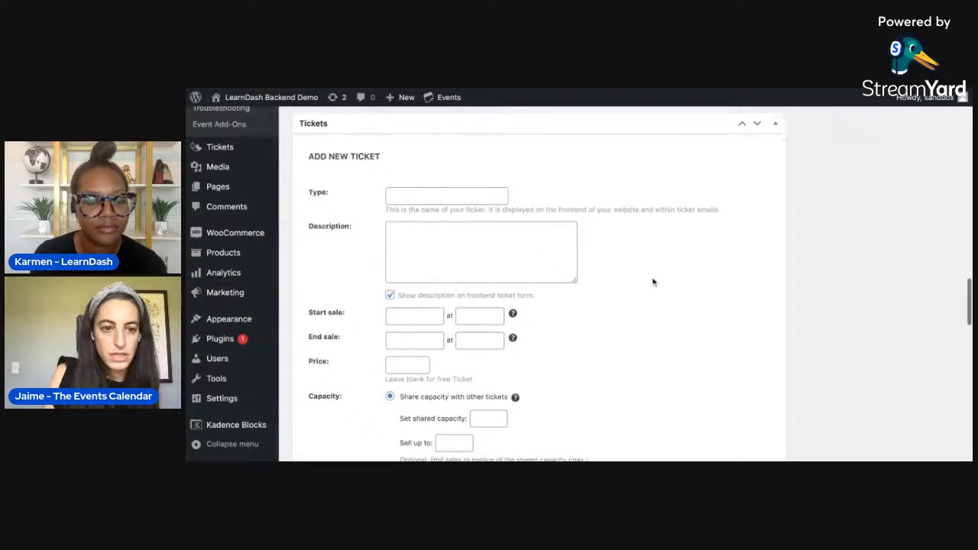
pyautogui.click(471, 201)
pyautogui.write('General Admission')
# - Give the General Admission ticket unlimited capacity, leave its price blank, and save the ticket
pyautogui.scroll(-3, 646, 317)
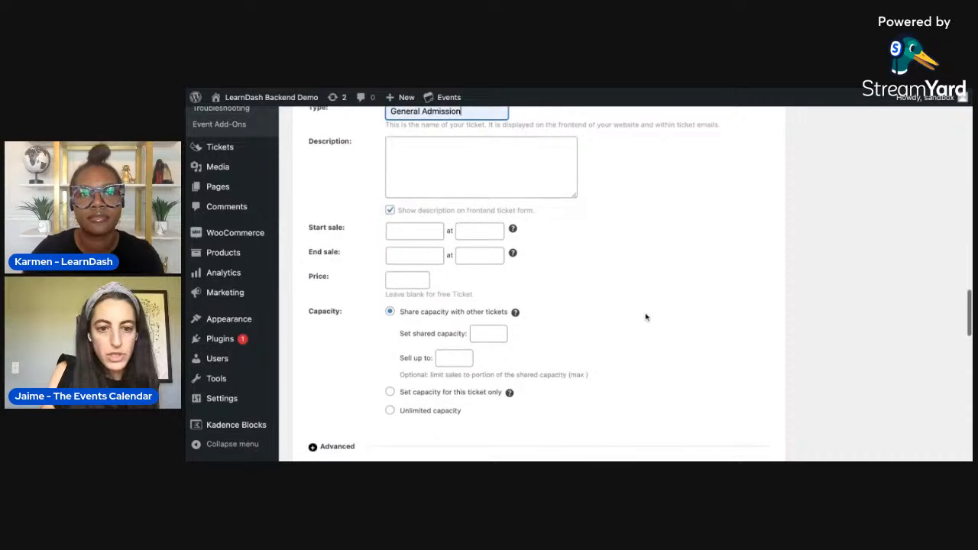
pyautogui.scroll(-2, 593, 303)
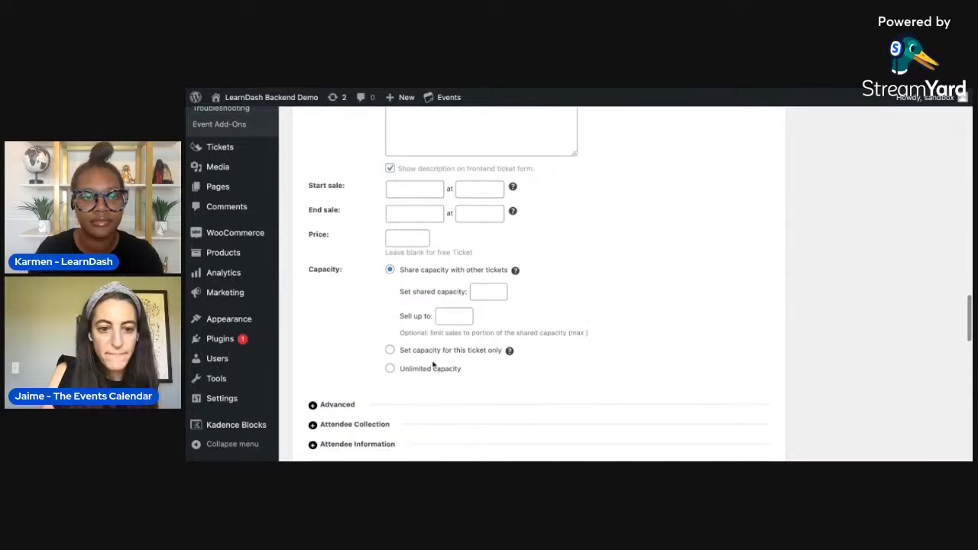
pyautogui.click(390, 368)
pyautogui.scroll(3, 526, 312)
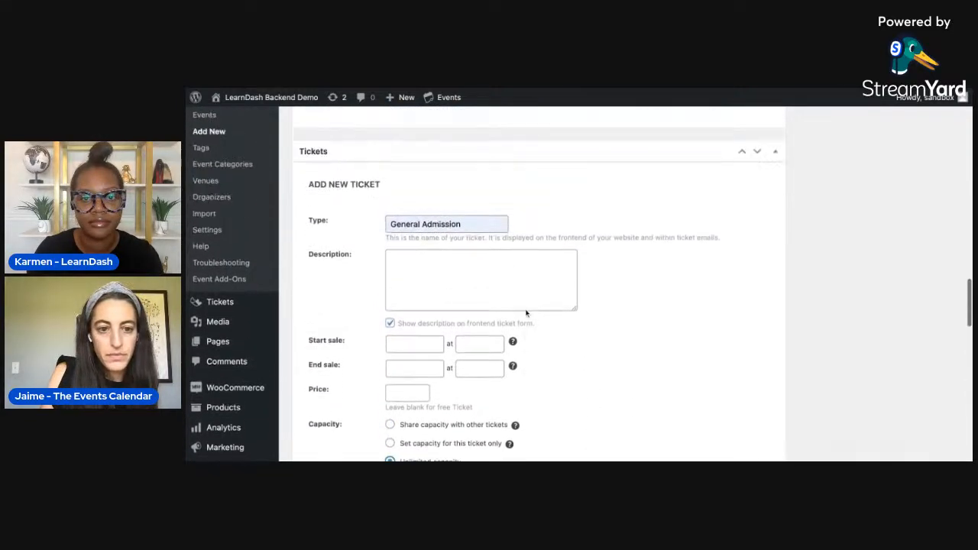
pyautogui.scroll(-4, 526, 312)
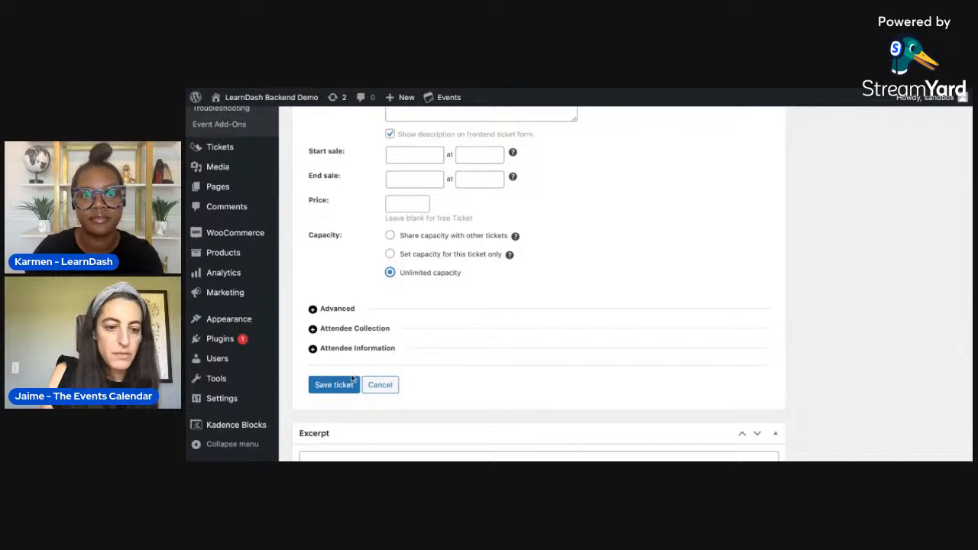
pyautogui.click(336, 385)
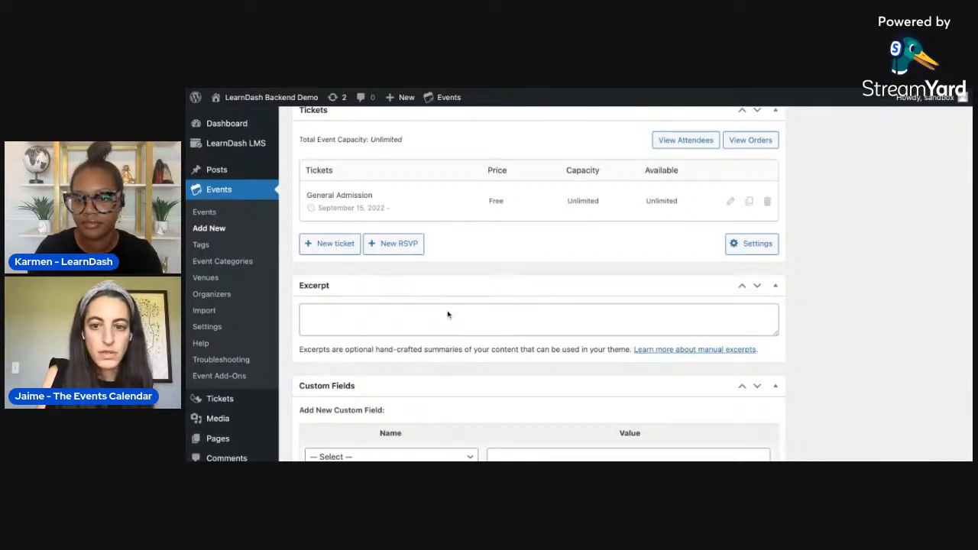
# - Publish the event "My Event"
pyautogui.scroll(15, 612, 265)
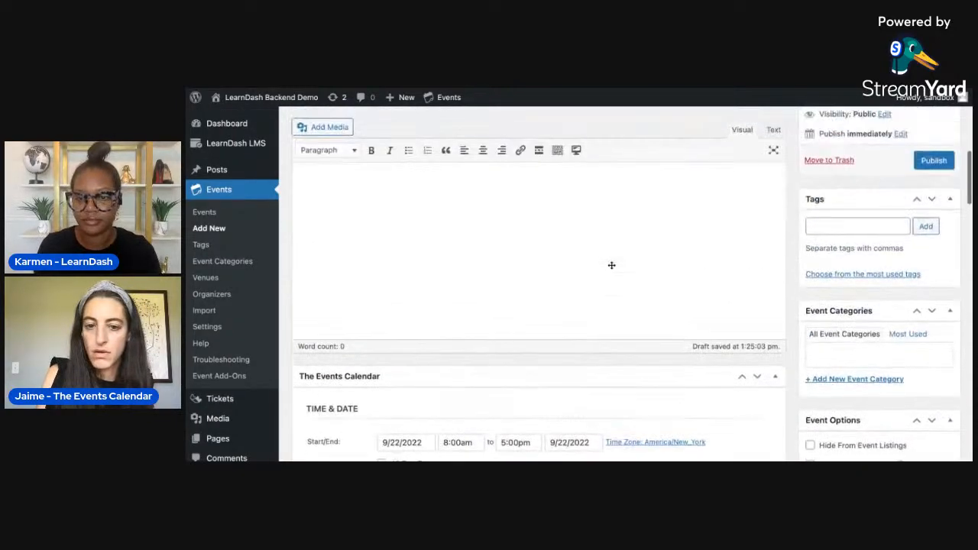
pyautogui.scroll(2, 731, 308)
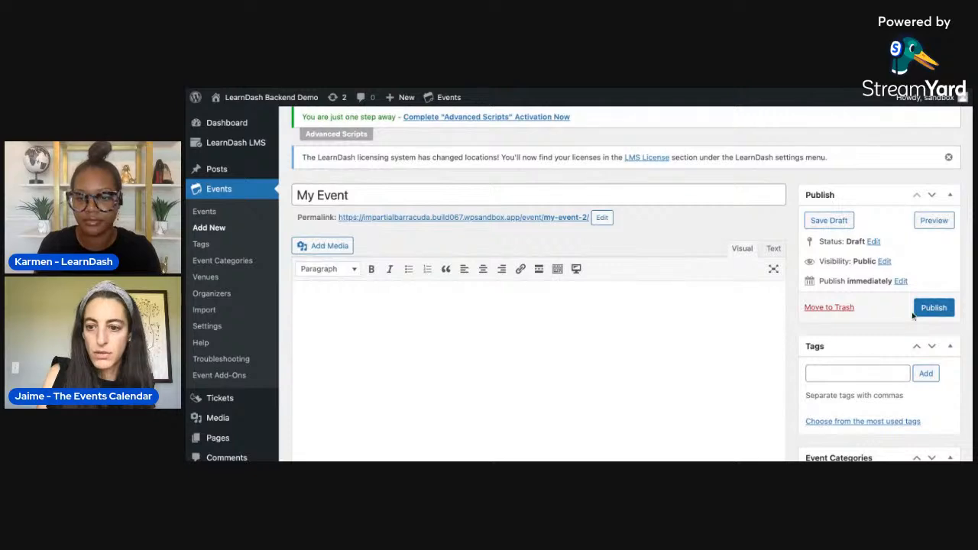
pyautogui.click(928, 309)
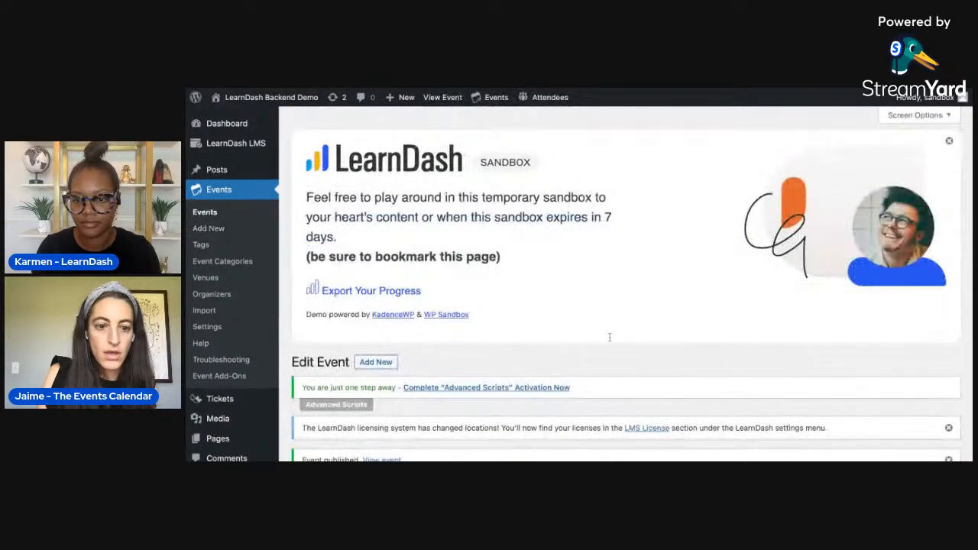
# - Examine the General Admission ticket entries in the store's product list and view the My Event live page
pyautogui.scroll(-4, 538, 357)
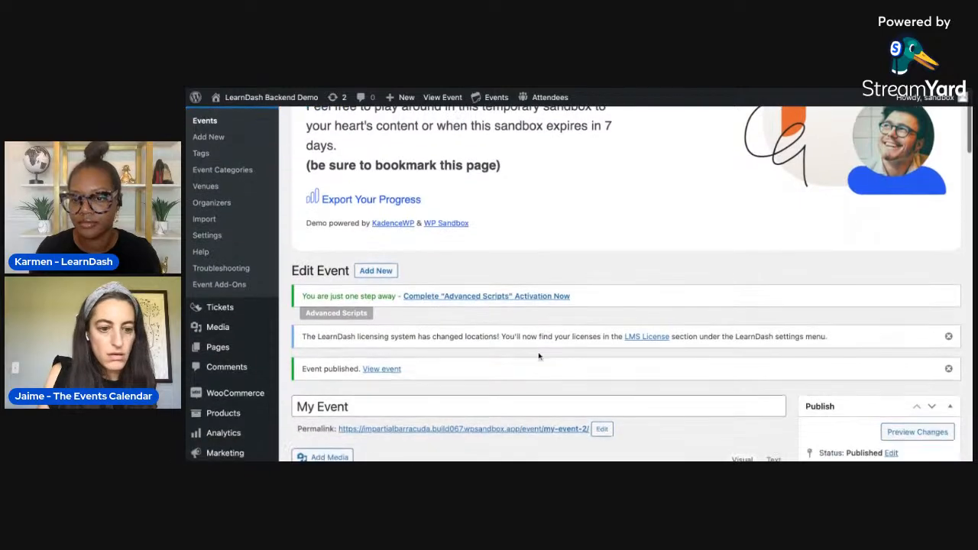
pyautogui.scroll(-2, 539, 305)
pyautogui.moveTo(248, 201)
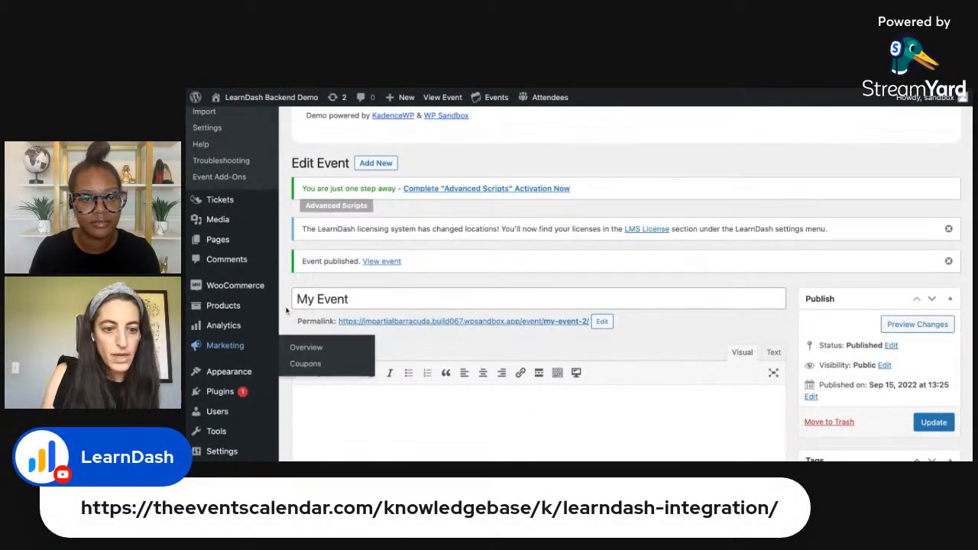
pyautogui.scroll(-1, 287, 308)
pyautogui.scroll(-3, 288, 308)
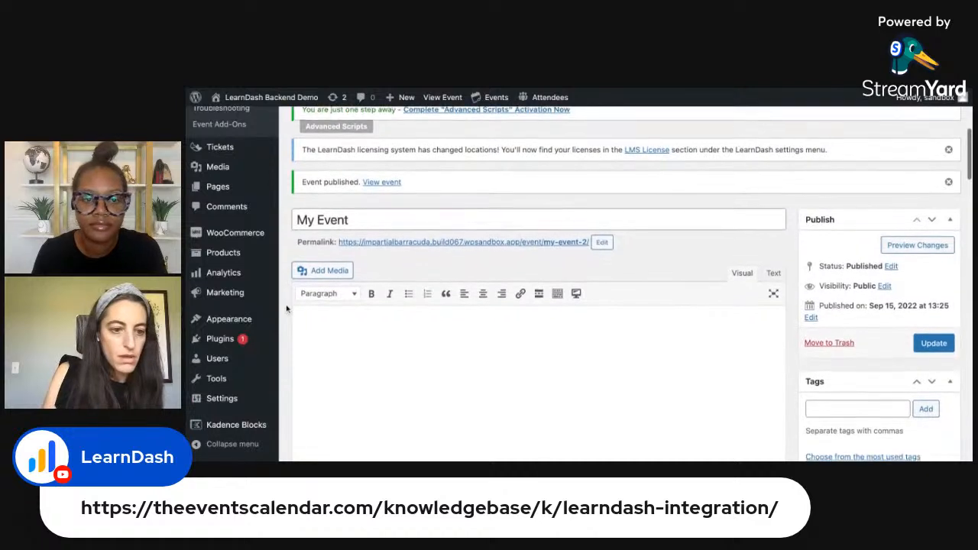
pyautogui.scroll(-1, 626, 283)
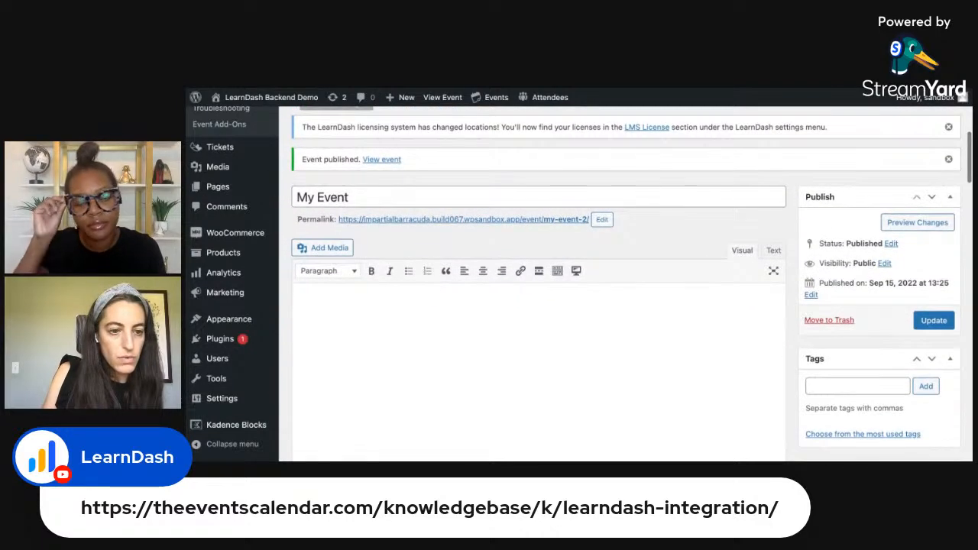
pyautogui.moveTo(249, 239)
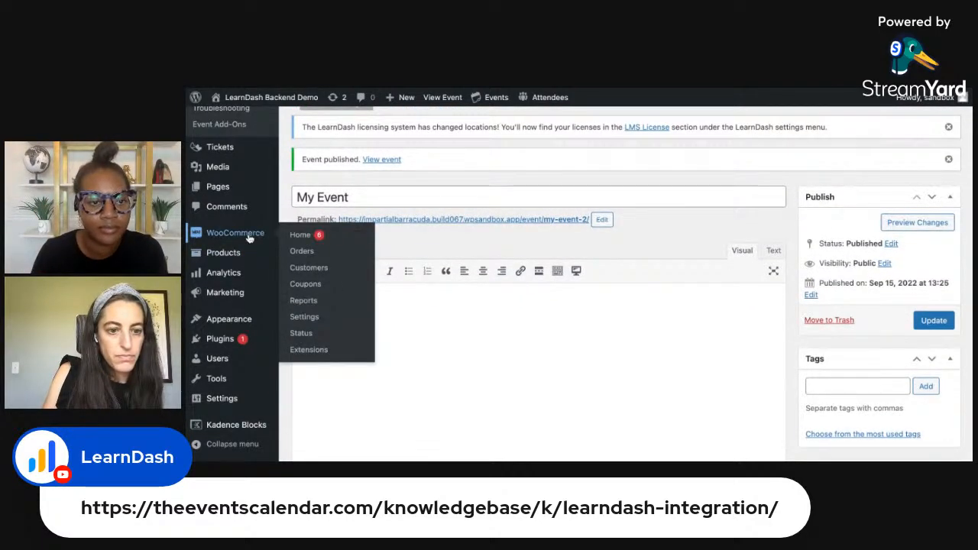
pyautogui.moveTo(233, 256)
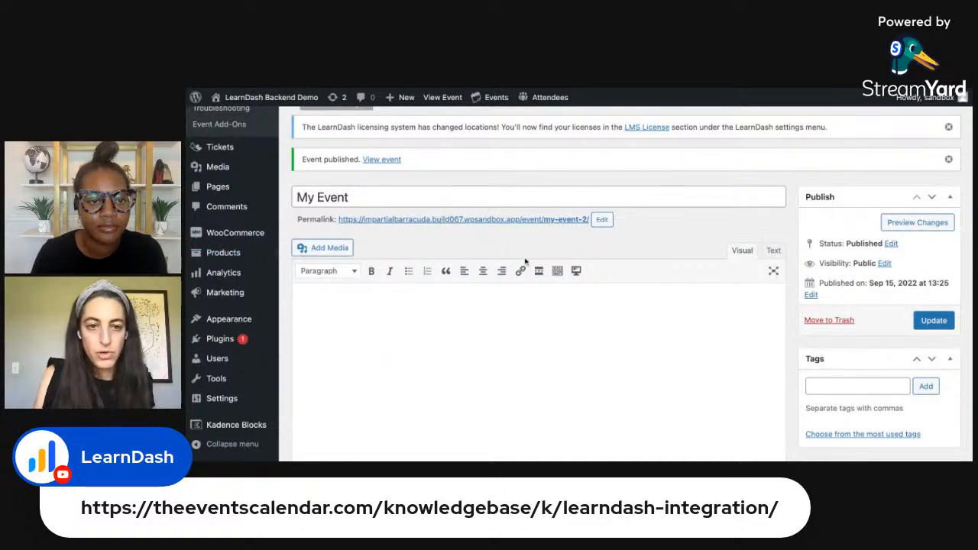
pyautogui.scroll(-3, 512, 338)
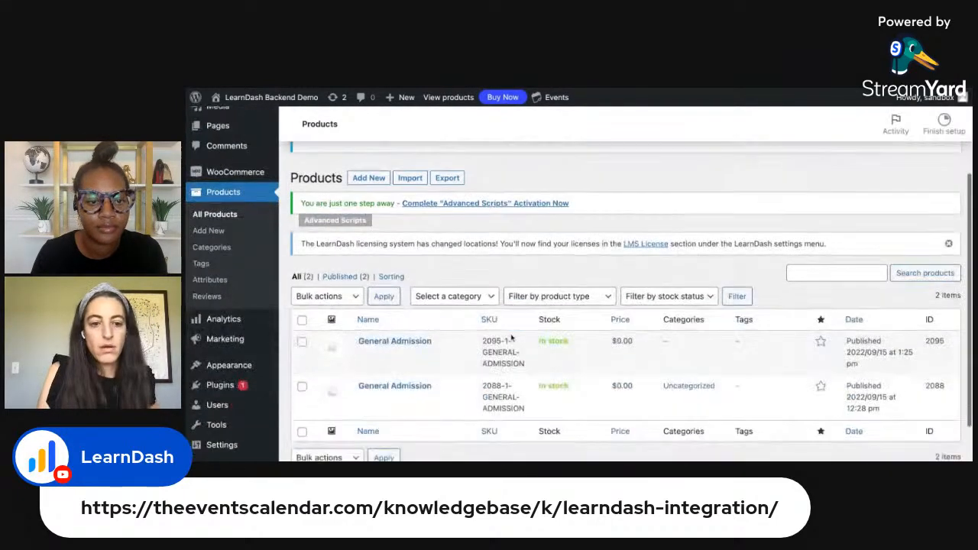
pyautogui.scroll(-1, 512, 337)
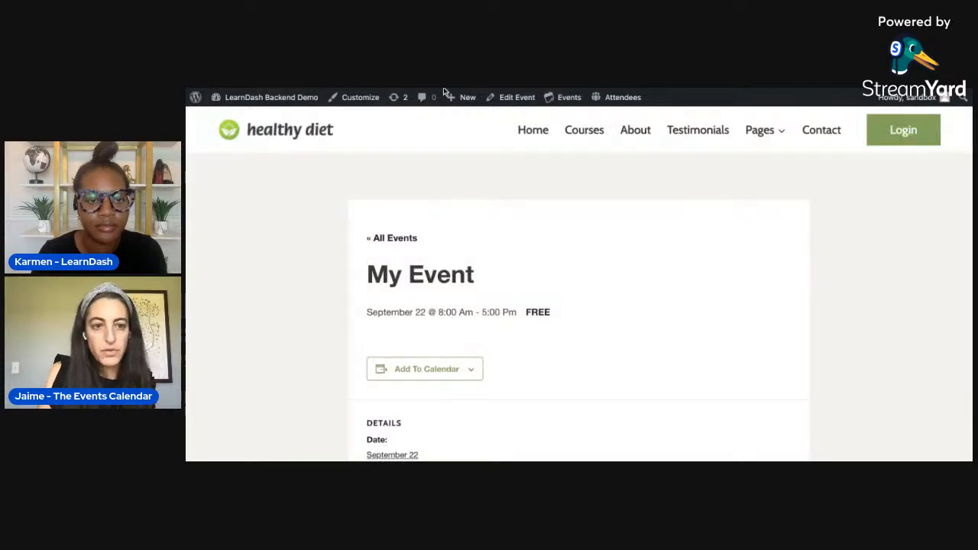
# - Return to the site dashboard and open "My Course" for editing from the LearnDash course list
pyautogui.moveTo(240, 100)
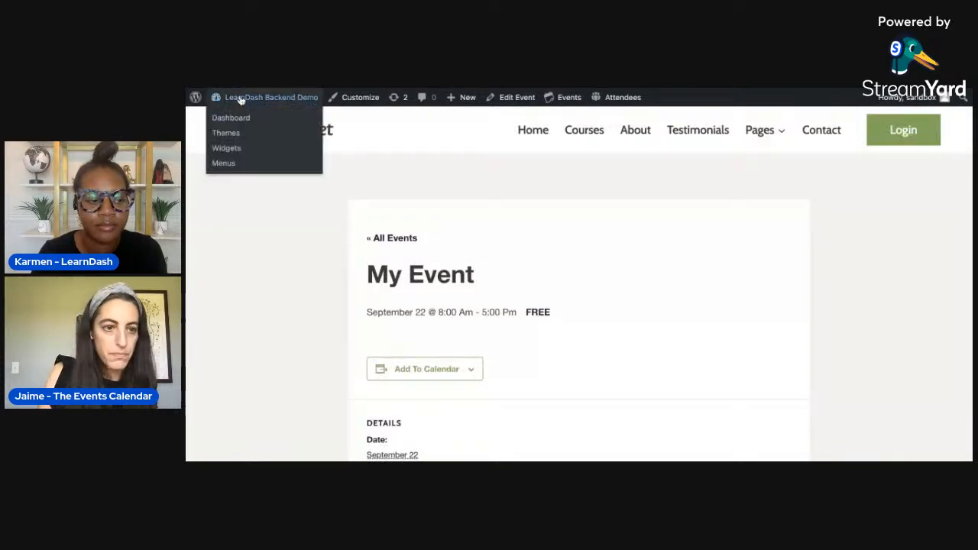
pyautogui.click(230, 119)
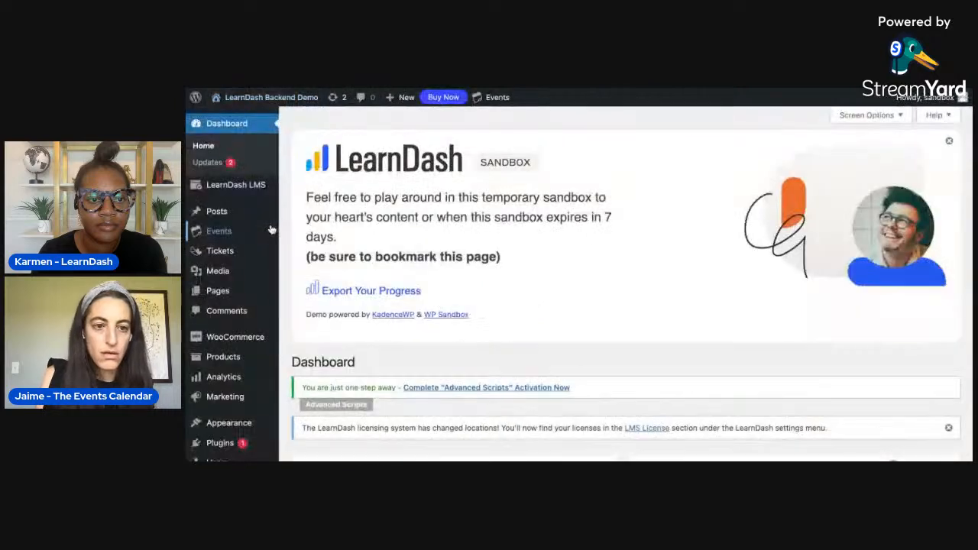
pyautogui.scroll(-1, 260, 329)
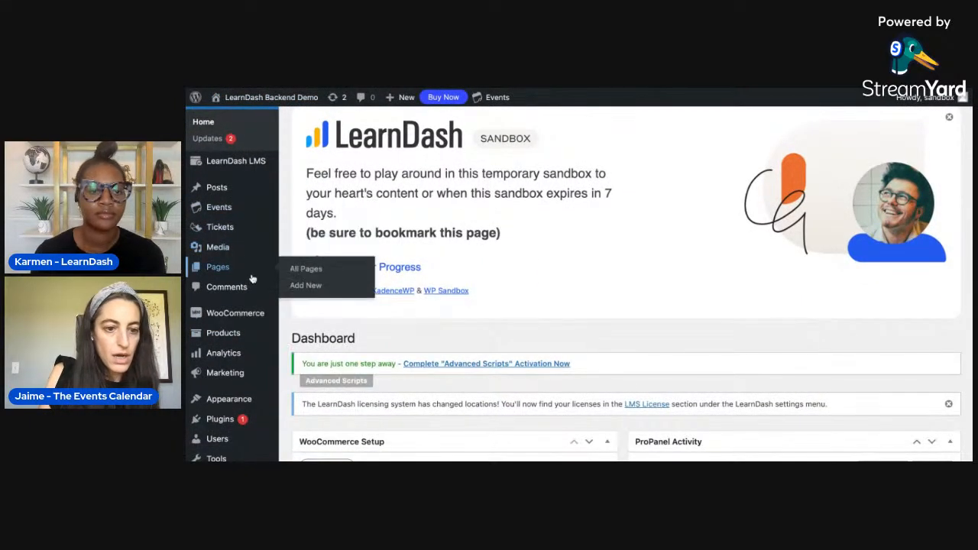
pyautogui.scroll(1, 248, 211)
pyautogui.scroll(-3, 248, 210)
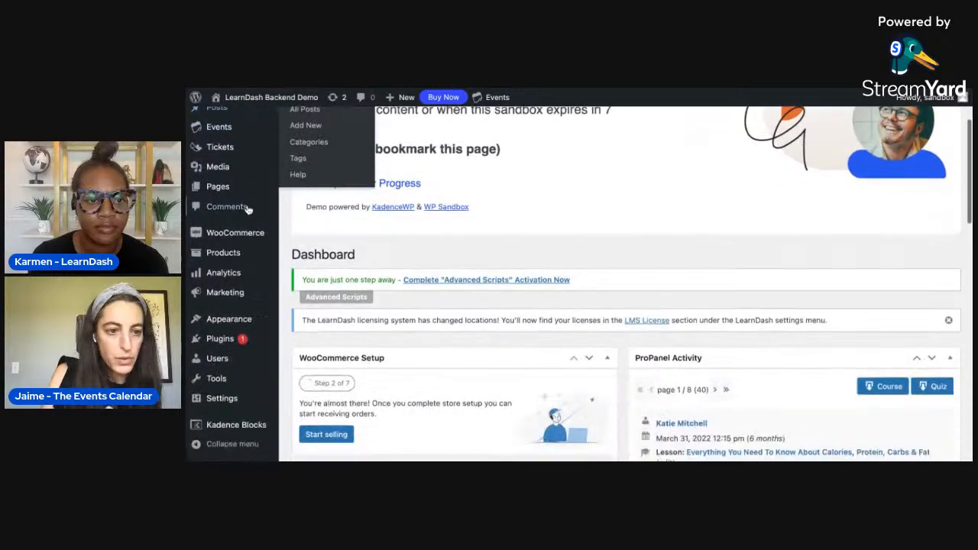
pyautogui.scroll(3, 246, 209)
pyautogui.moveTo(243, 184)
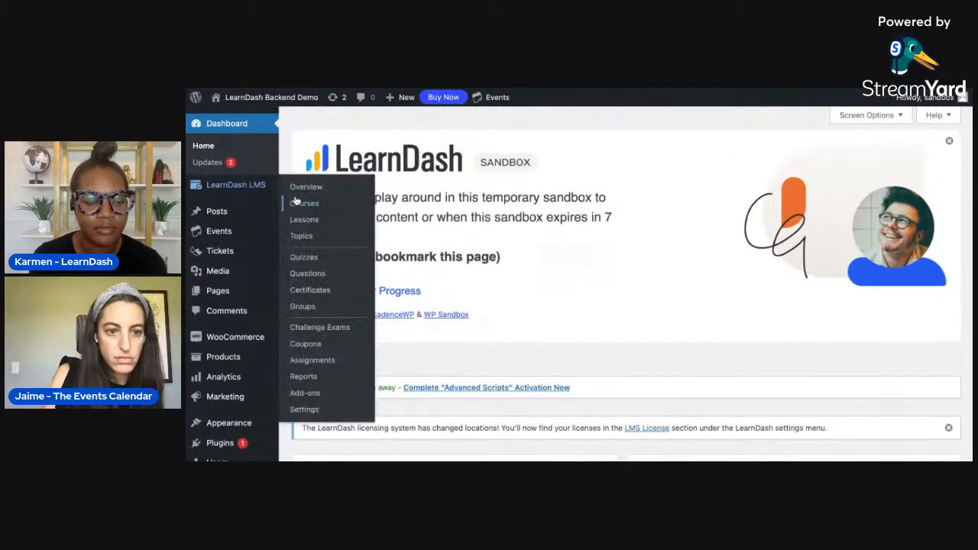
pyautogui.click(304, 204)
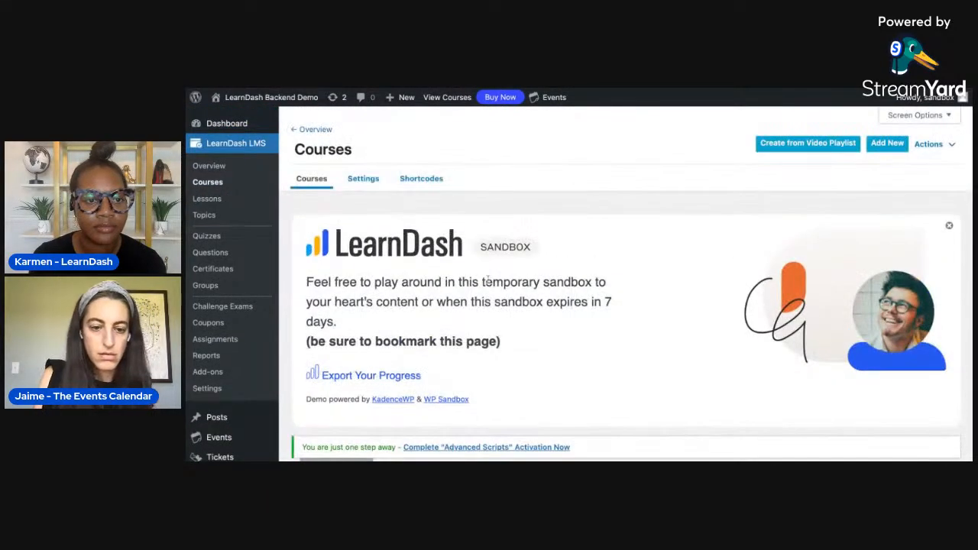
pyautogui.scroll(-4, 487, 279)
pyautogui.scroll(-1, 487, 280)
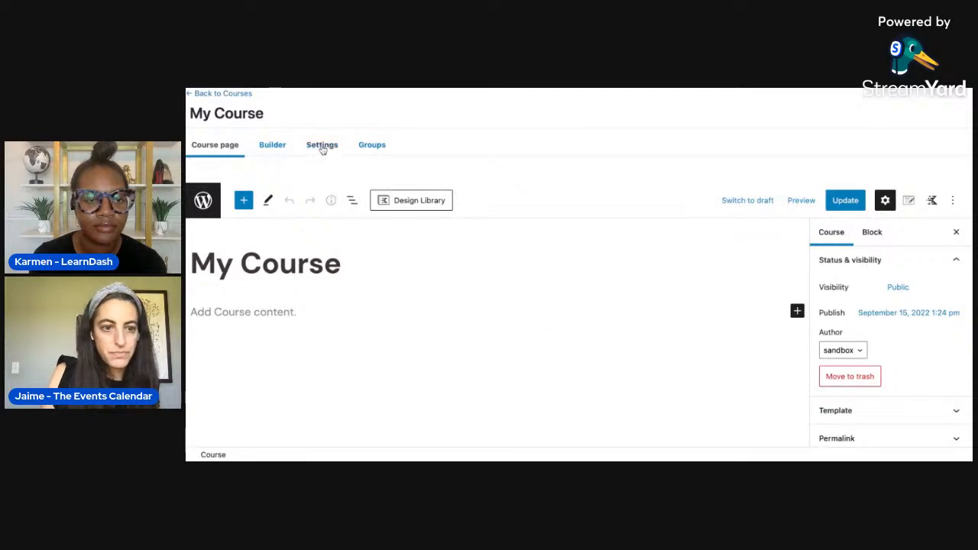
# - In the course's Closed access settings, set the button URL to the My Event page address and the course price to 10
pyautogui.click(322, 150)
pyautogui.scroll(-5, 502, 293)
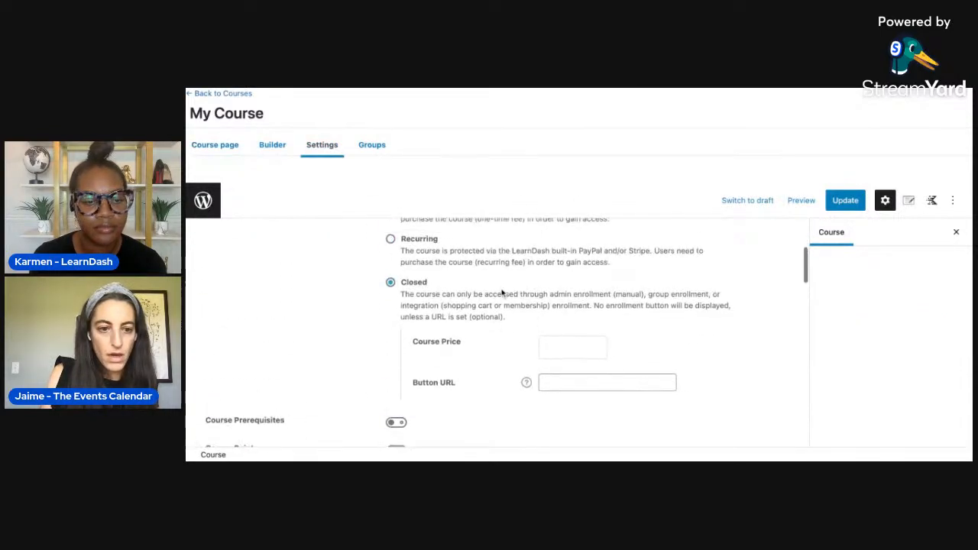
pyautogui.scroll(3, 502, 292)
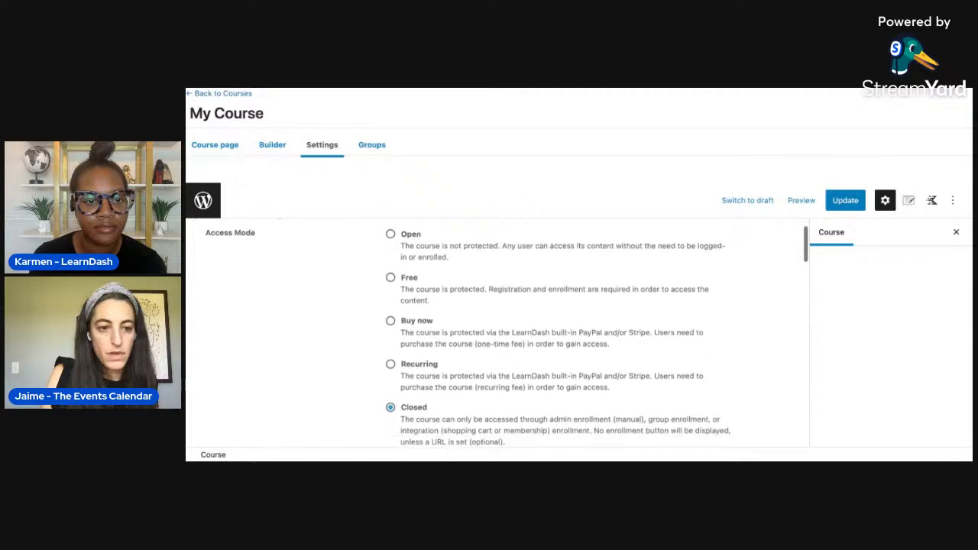
pyautogui.scroll(-3, 413, 284)
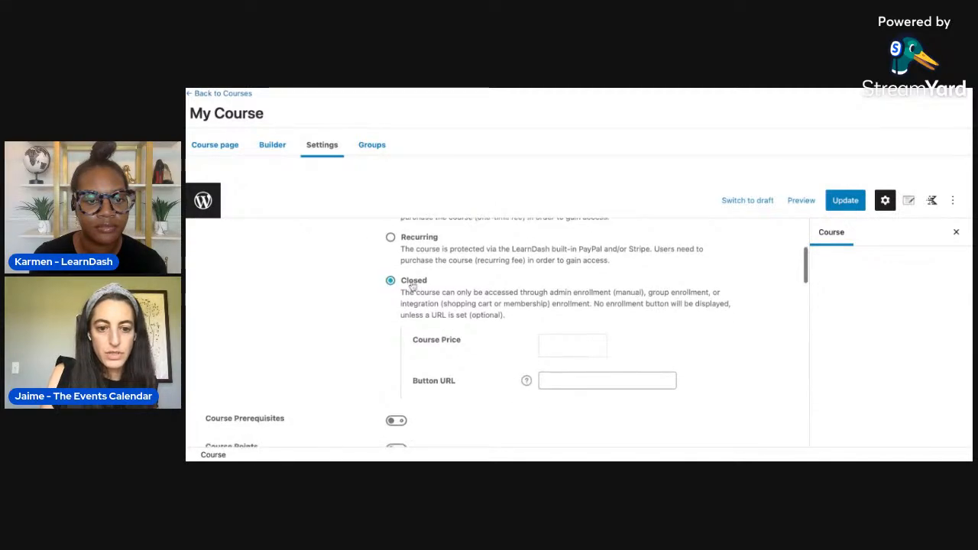
pyautogui.click(589, 384)
pyautogui.hotkey('ctrl', 'v')
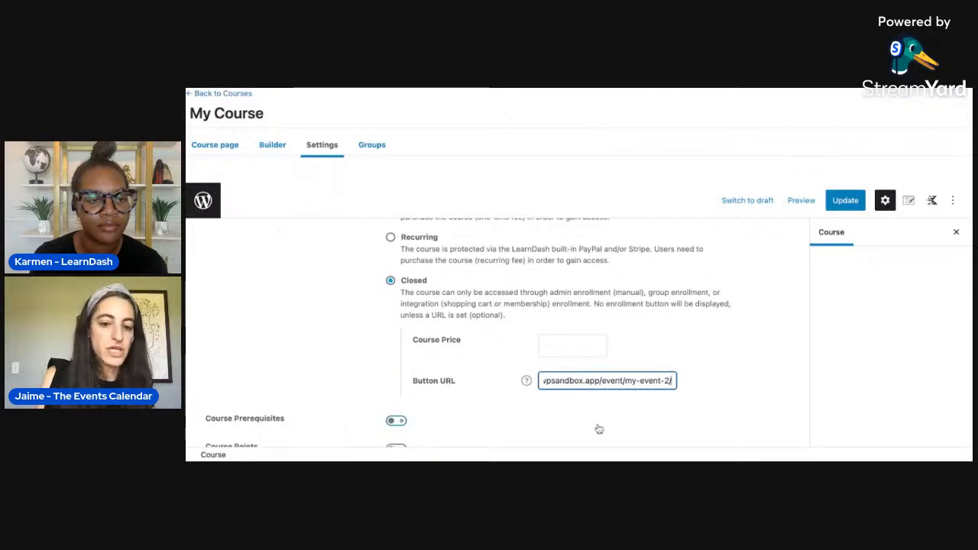
pyautogui.click(584, 343)
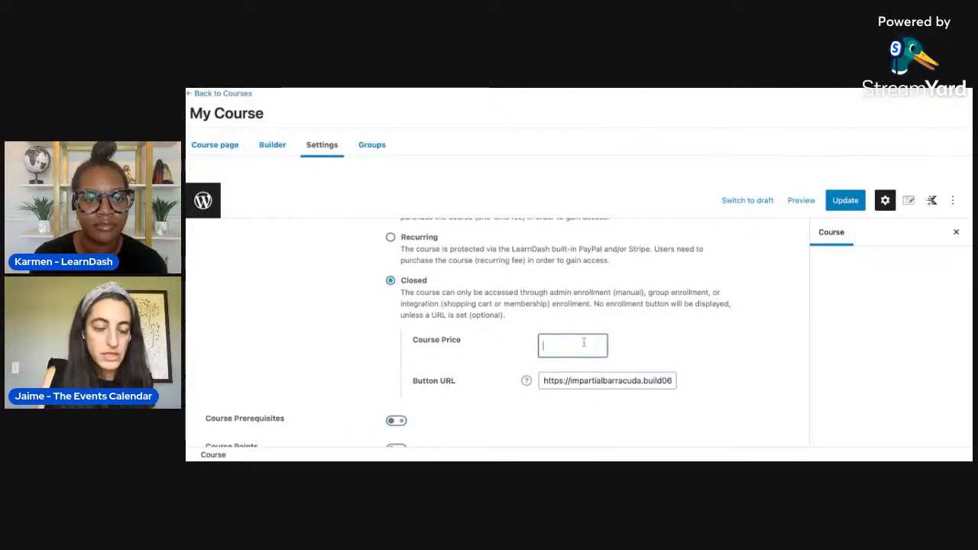
pyautogui.write('10')
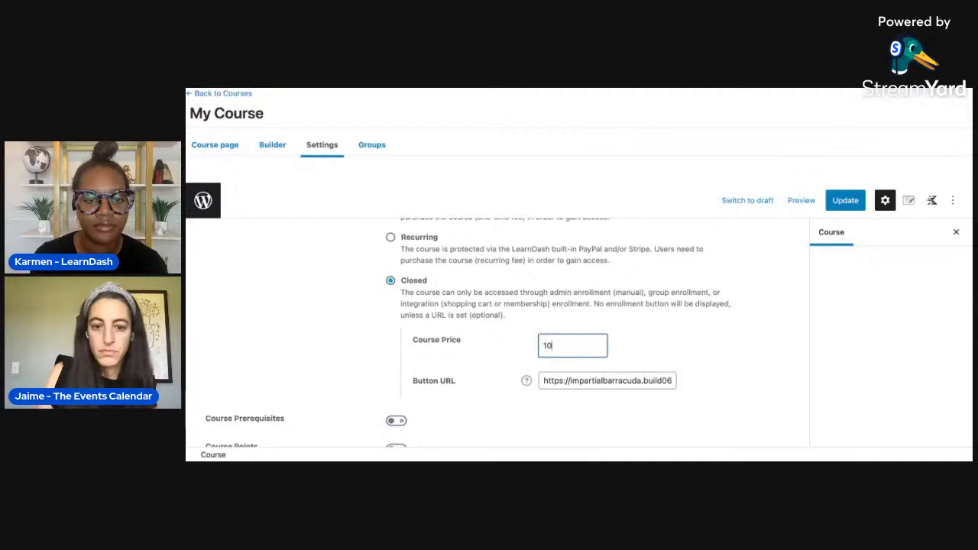
# - Save the updated My Course settings and open the store's full product list
pyautogui.click(840, 202)
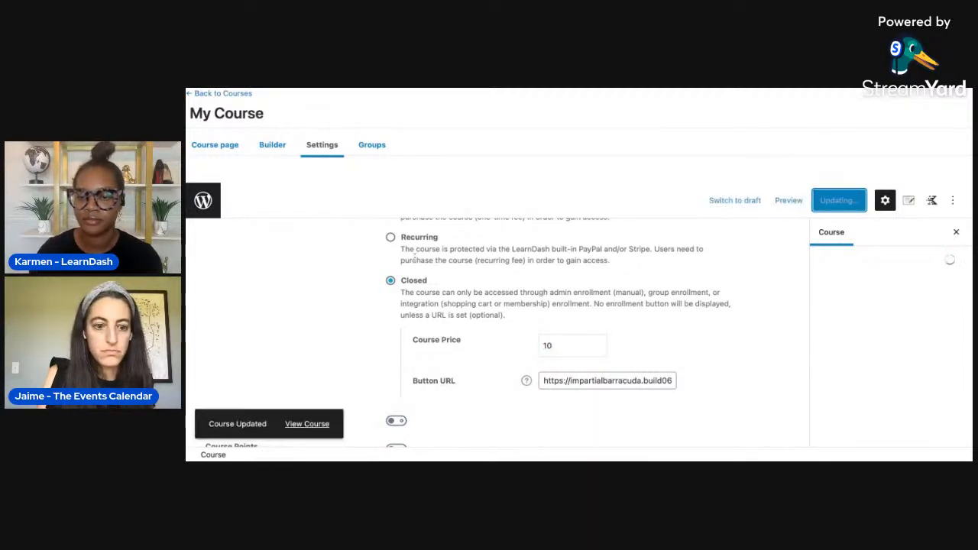
pyautogui.click(212, 205)
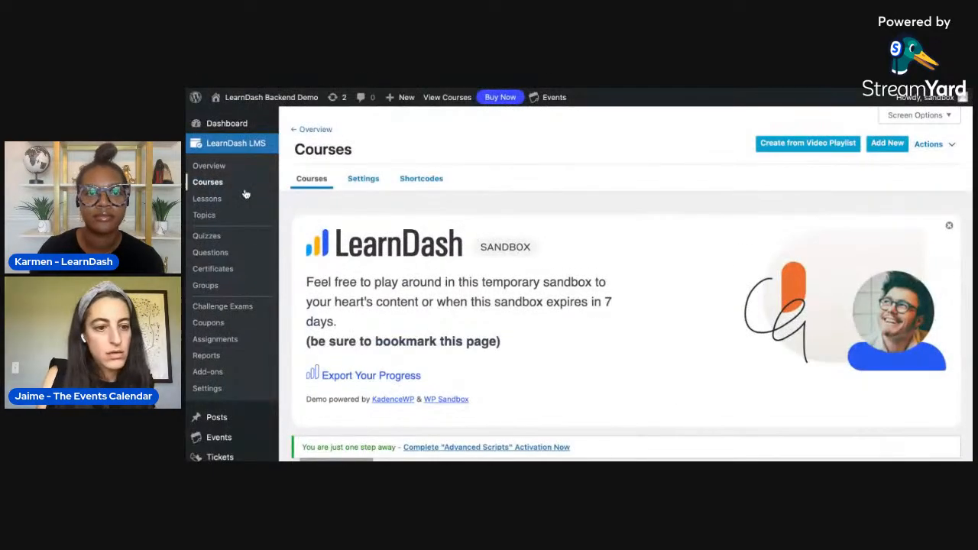
pyautogui.scroll(-3, 243, 259)
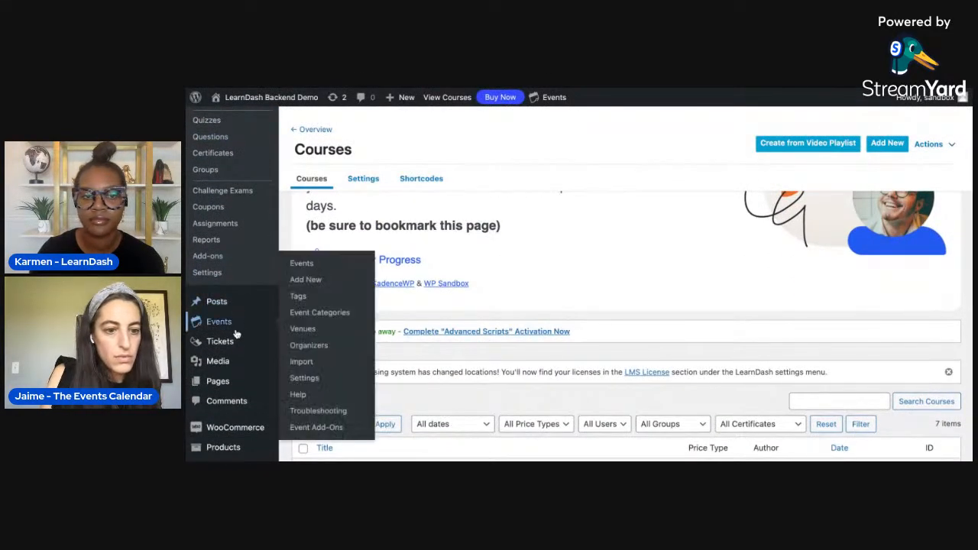
pyautogui.scroll(-2, 243, 321)
pyautogui.scroll(-1, 245, 312)
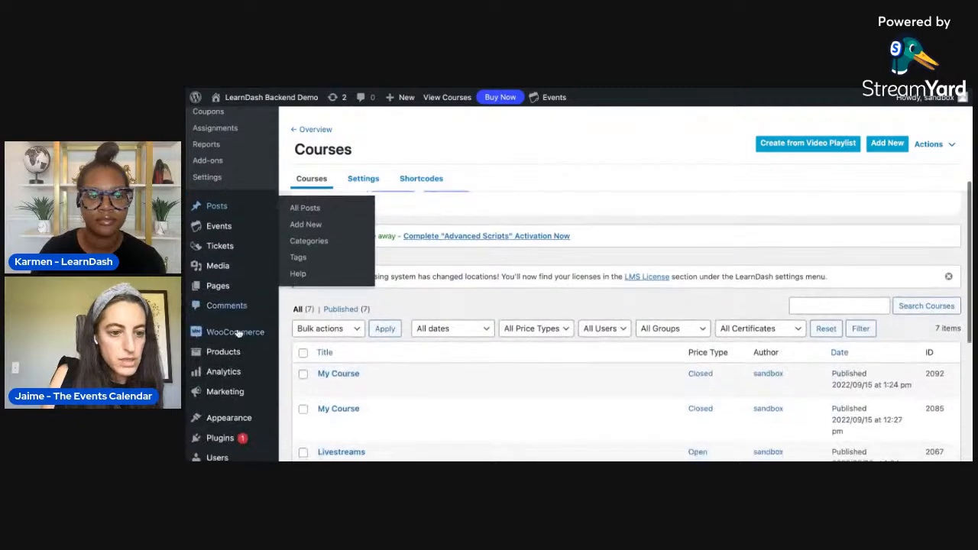
pyautogui.moveTo(222, 354)
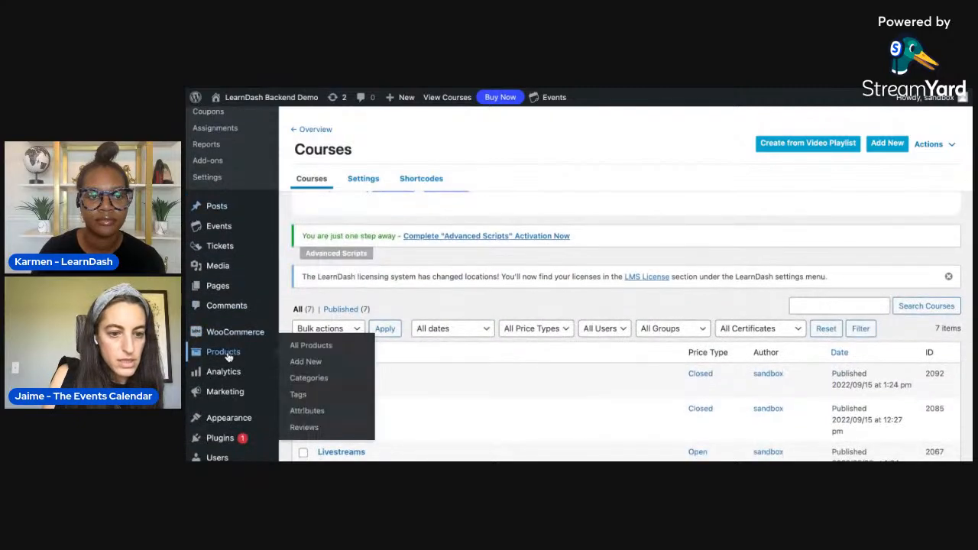
pyautogui.click(296, 346)
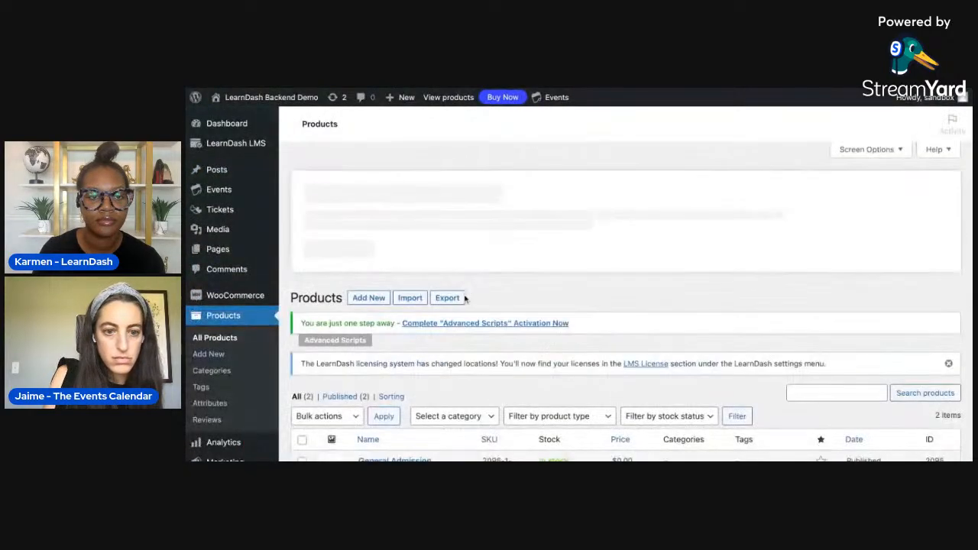
# - Open the General Admission product with ID 2088 from the product list for editing
pyautogui.scroll(-3, 464, 298)
pyautogui.scroll(-1, 463, 248)
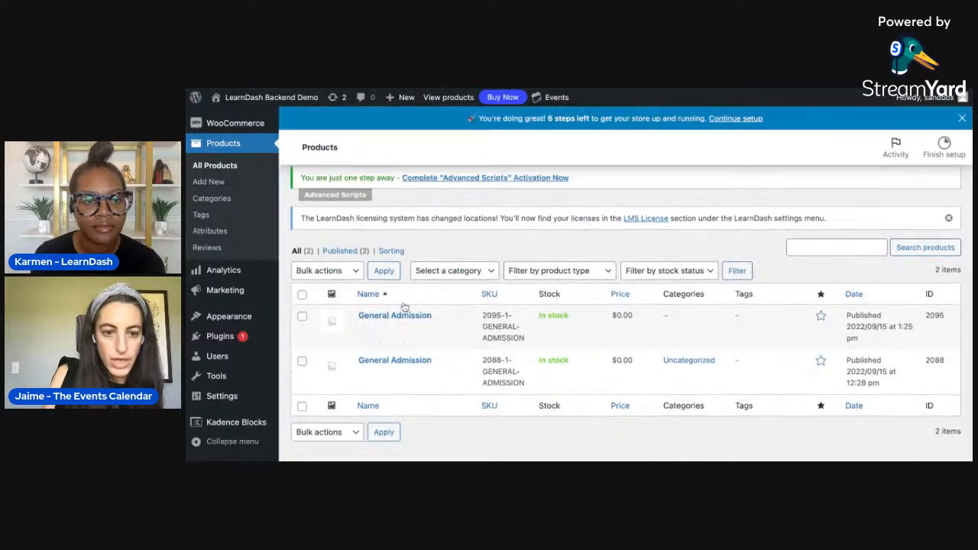
pyautogui.click(402, 303)
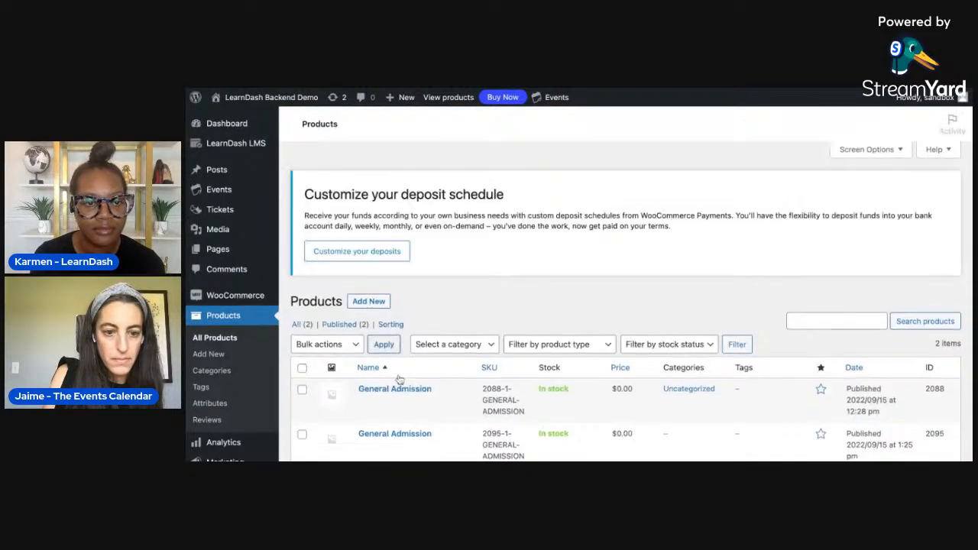
pyautogui.click(402, 401)
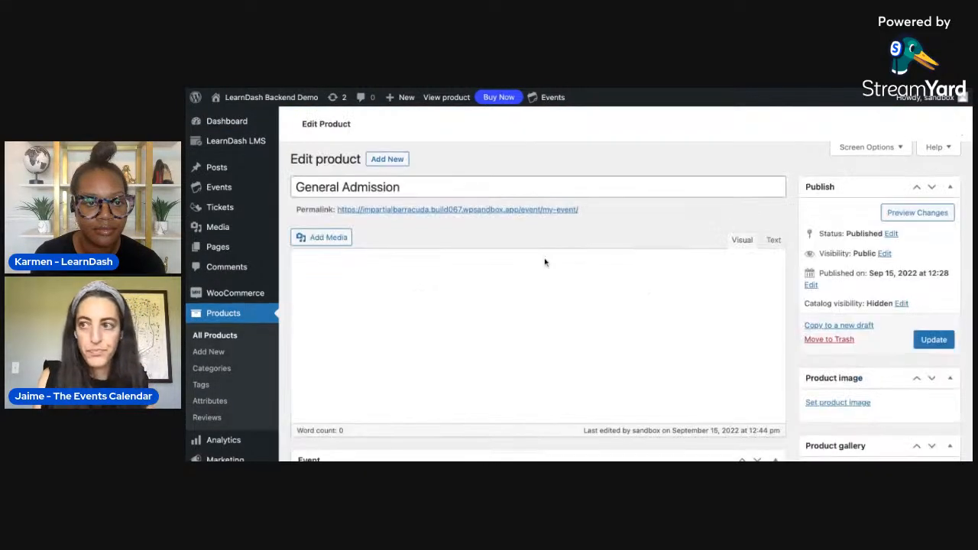
# - Choose My Course under LearnDash Courses in the General Admission product data, using the Course product type, and update the product
pyautogui.scroll(-3, 544, 260)
pyautogui.scroll(-10, 545, 262)
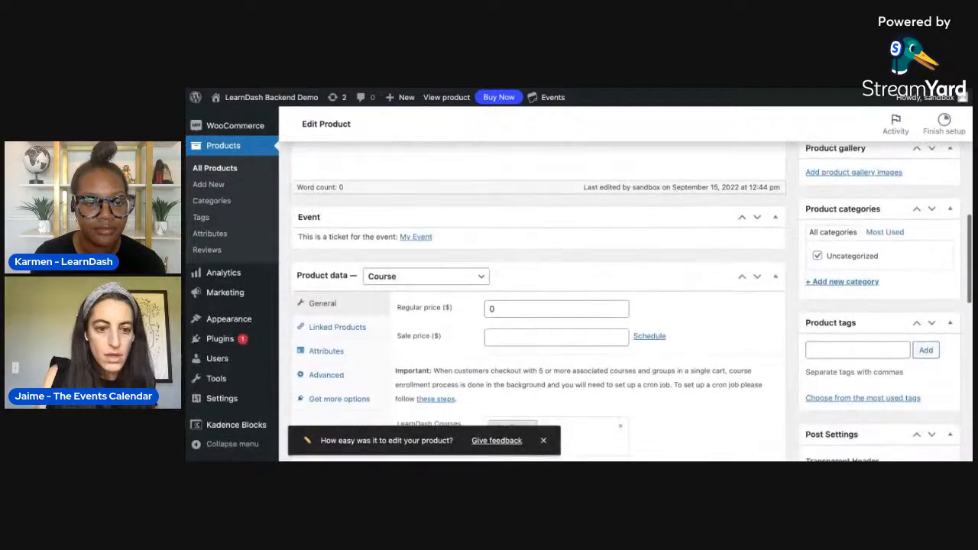
pyautogui.click(479, 286)
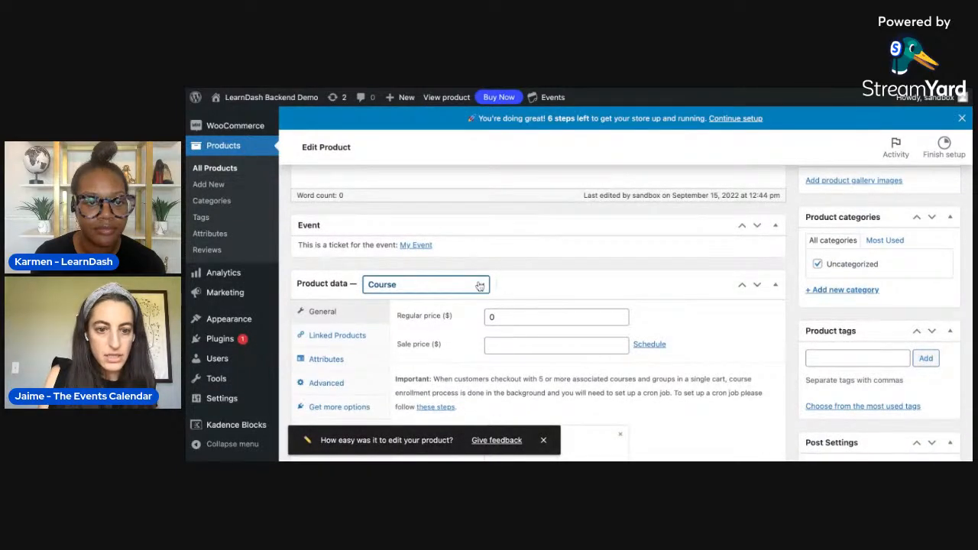
pyautogui.scroll(-3, 450, 288)
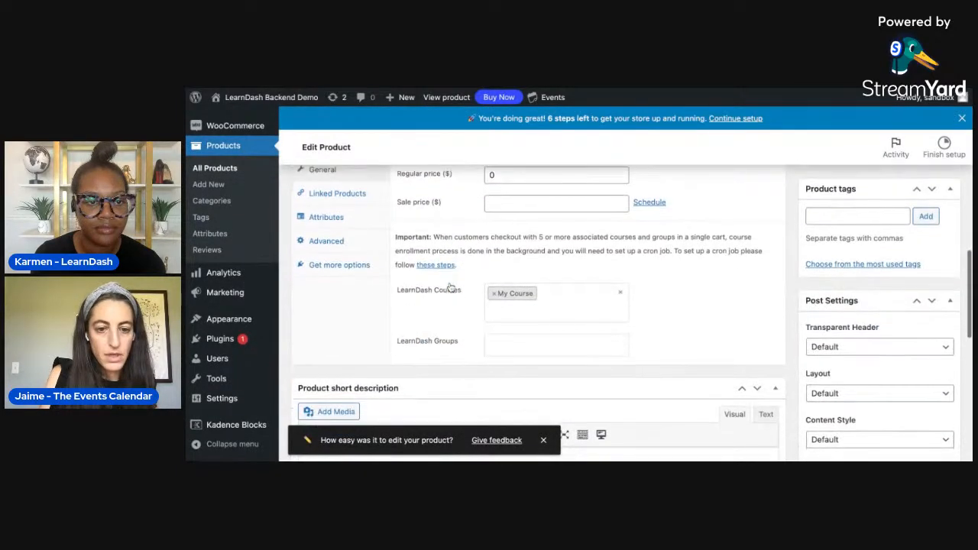
pyautogui.click(595, 295)
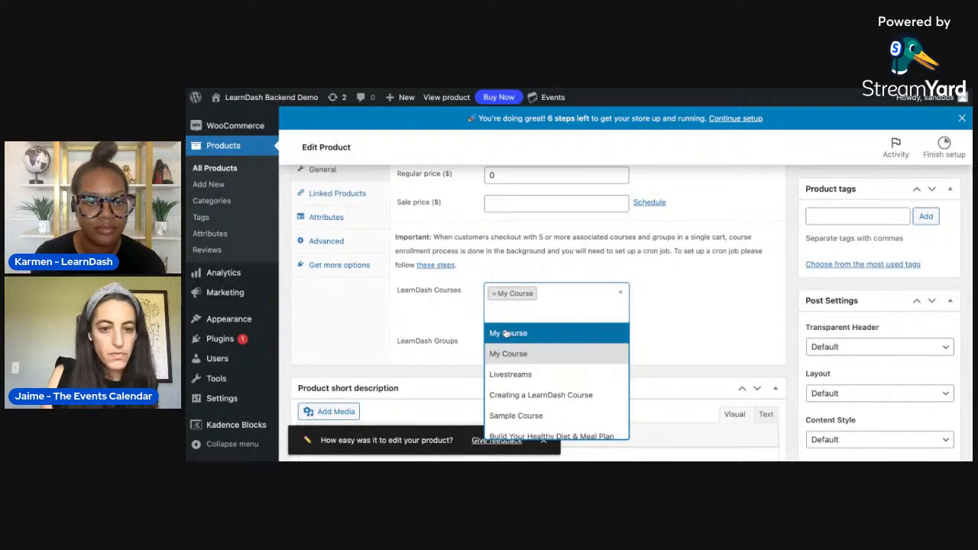
pyautogui.click(505, 333)
pyautogui.click(546, 294)
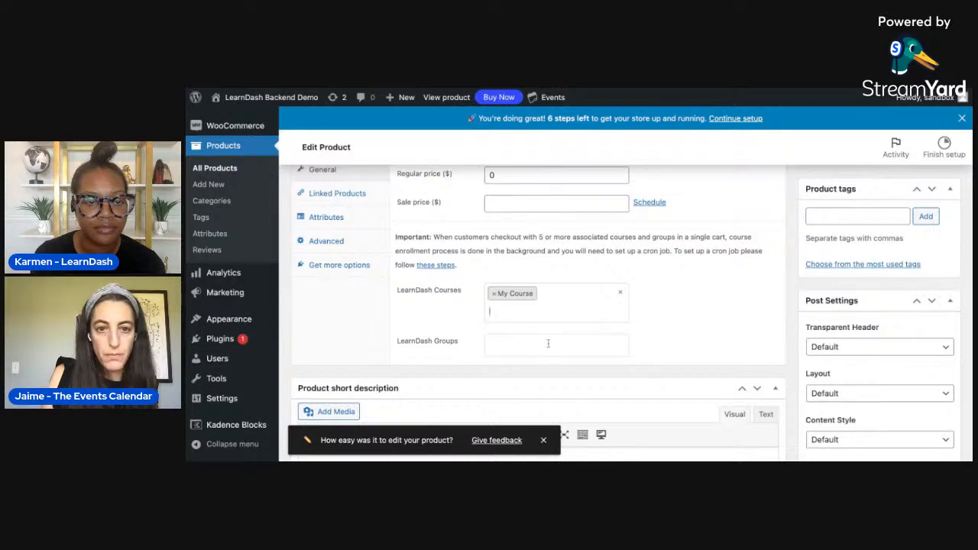
pyautogui.scroll(10, 548, 343)
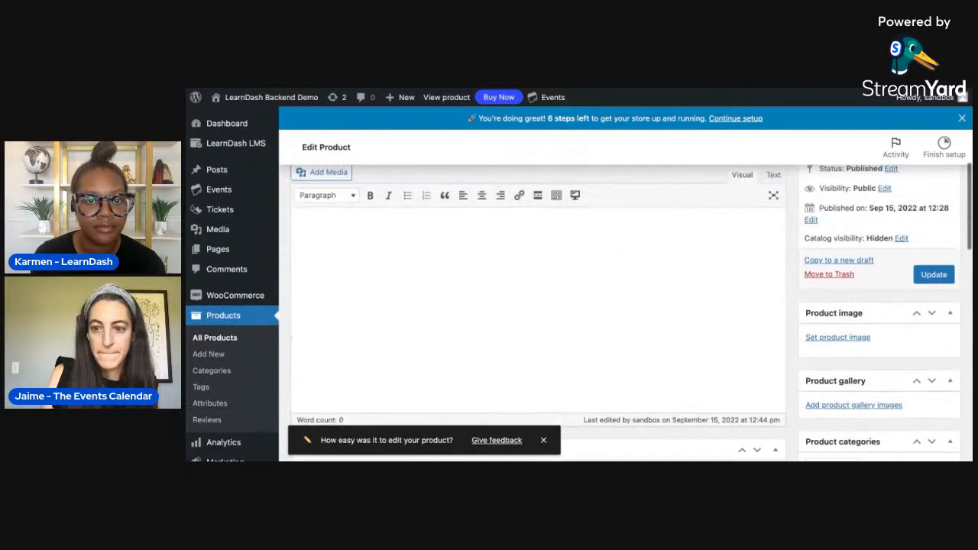
pyautogui.click(926, 275)
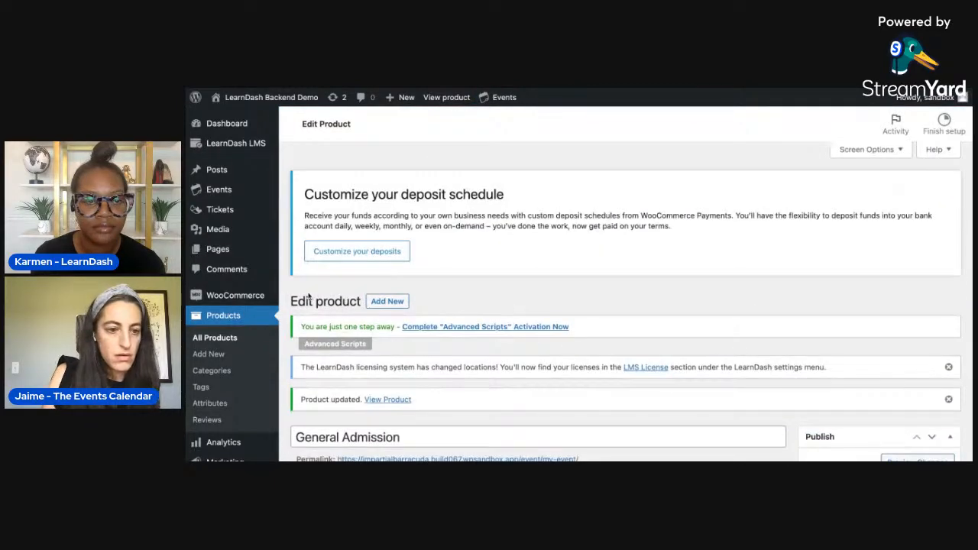
# - Open the My Event entry with ID 2094 from the events list for editing
pyautogui.moveTo(222, 189)
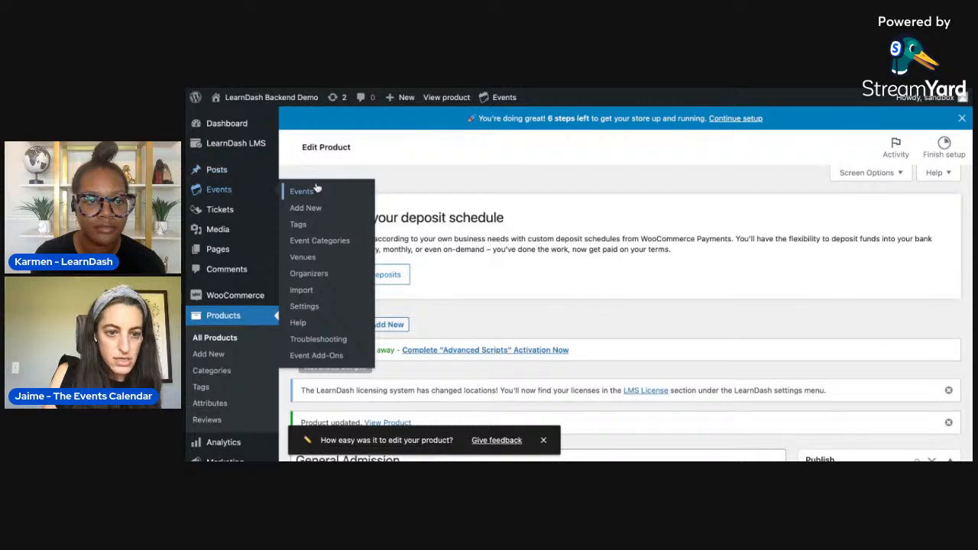
pyautogui.click(316, 193)
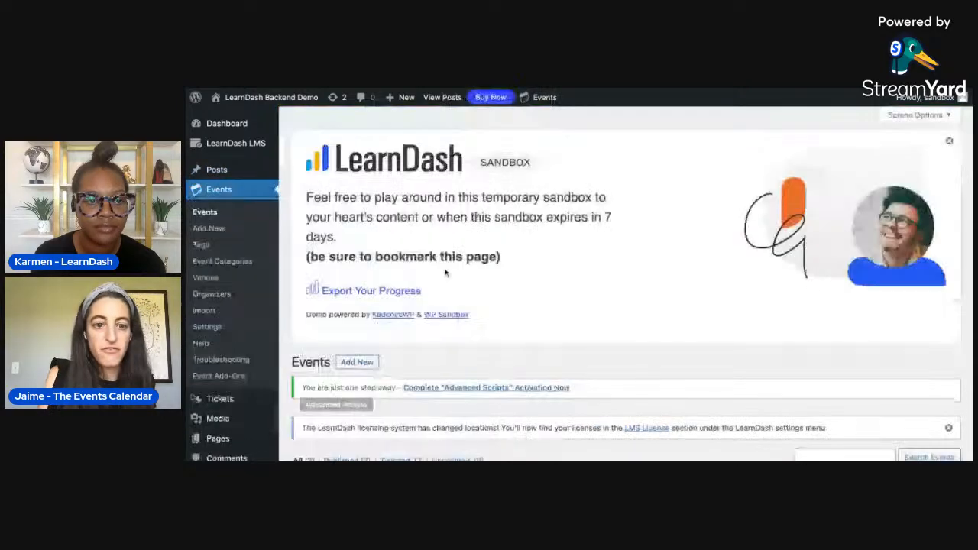
pyautogui.scroll(-10, 445, 273)
pyautogui.moveTo(367, 227)
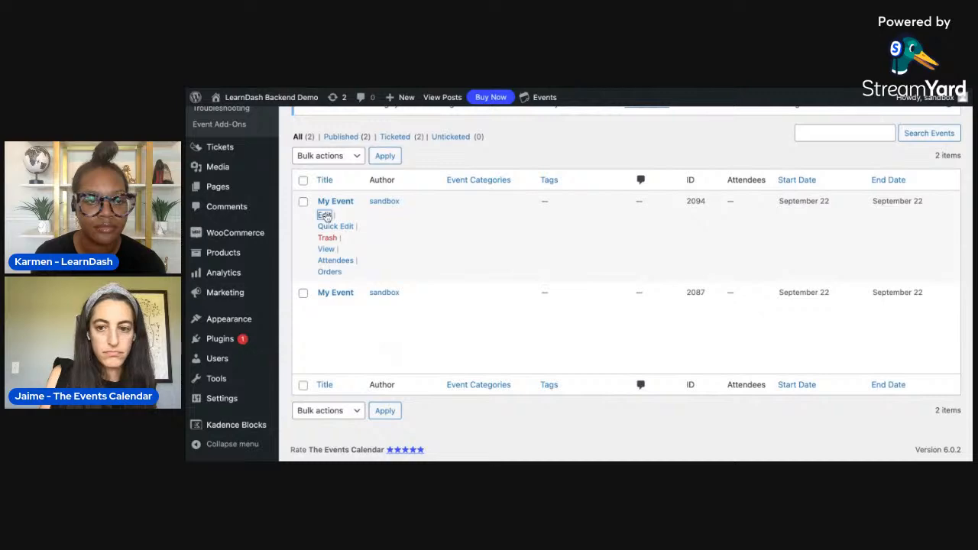
# - Link the first My Course entry as the course in the event's LearnDash Integration settings and update the event
pyautogui.scroll(-5, 519, 301)
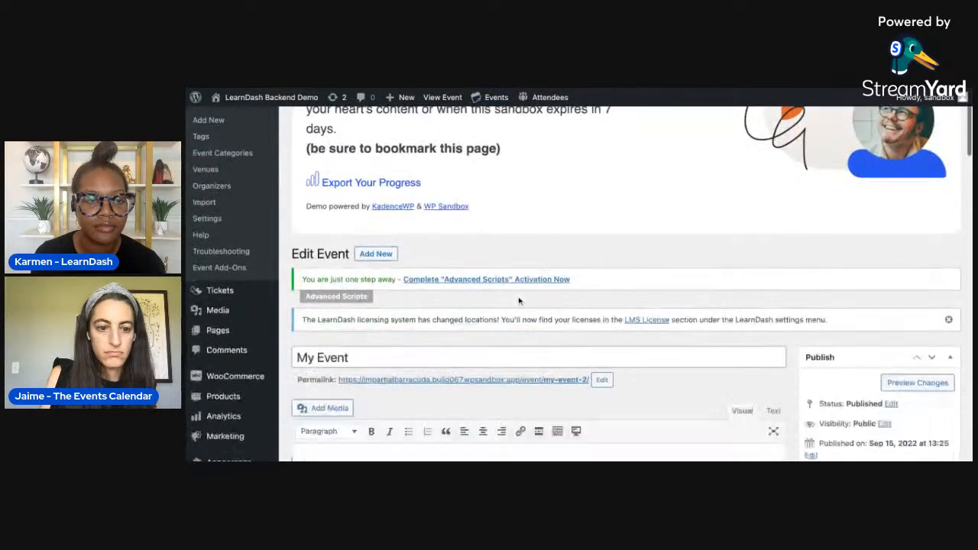
pyautogui.scroll(-15, 519, 301)
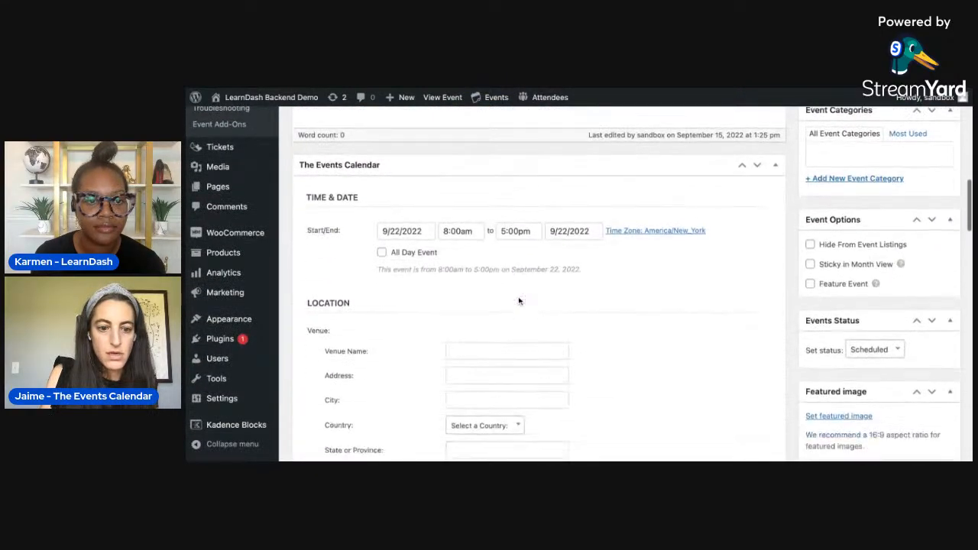
pyautogui.scroll(-10, 519, 302)
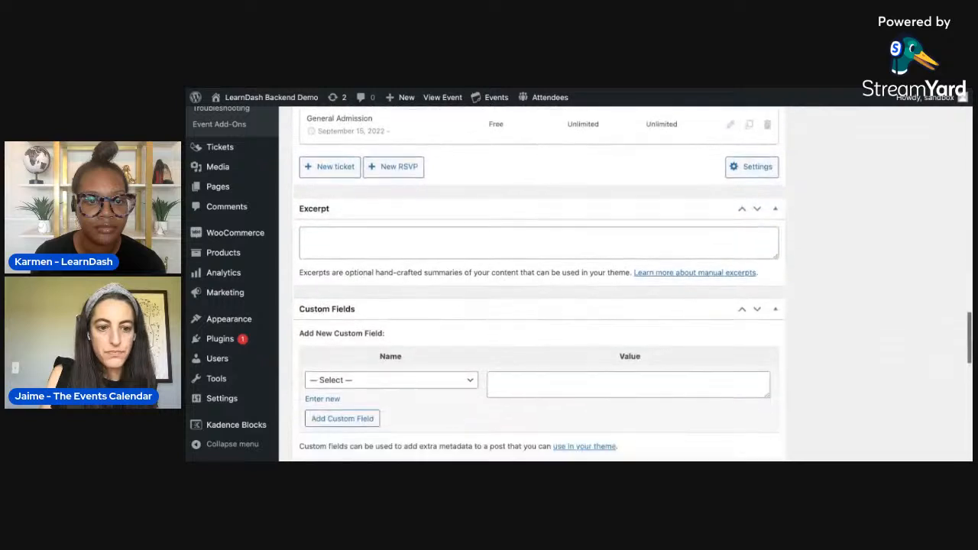
pyautogui.scroll(-3, 413, 224)
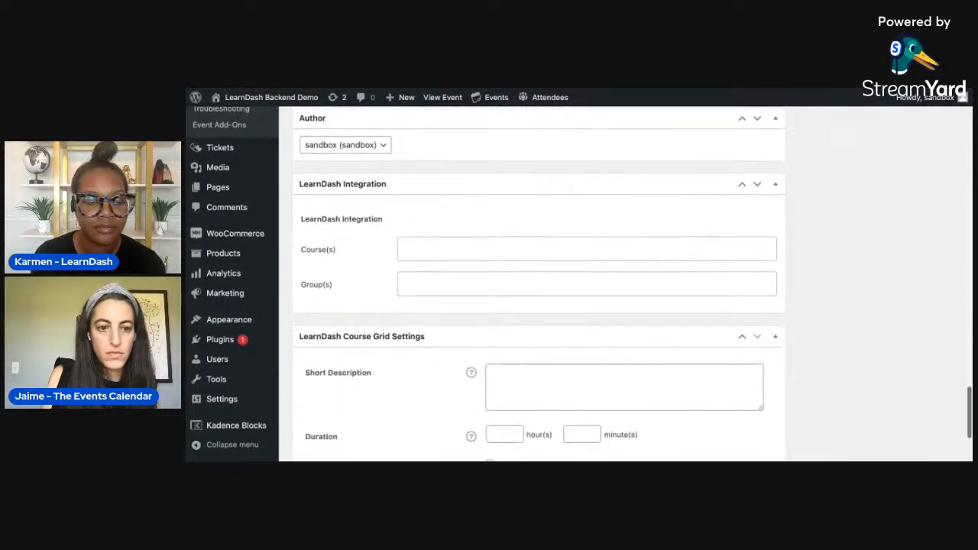
pyautogui.scroll(1, 413, 223)
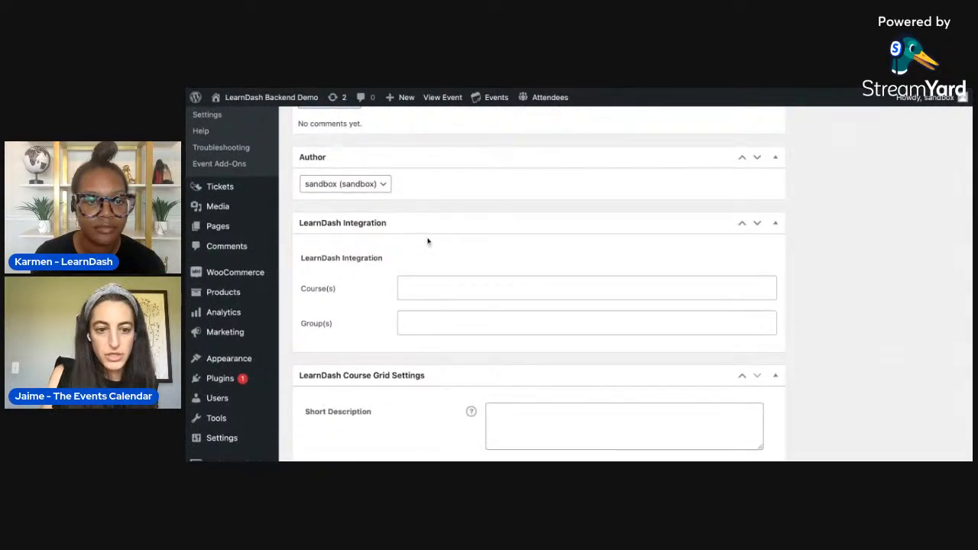
pyautogui.click(460, 281)
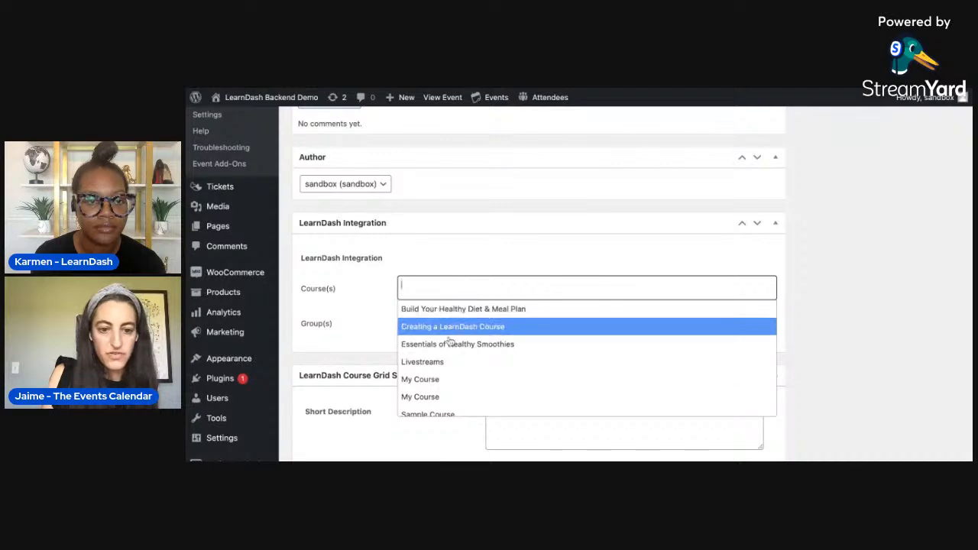
pyautogui.click(435, 379)
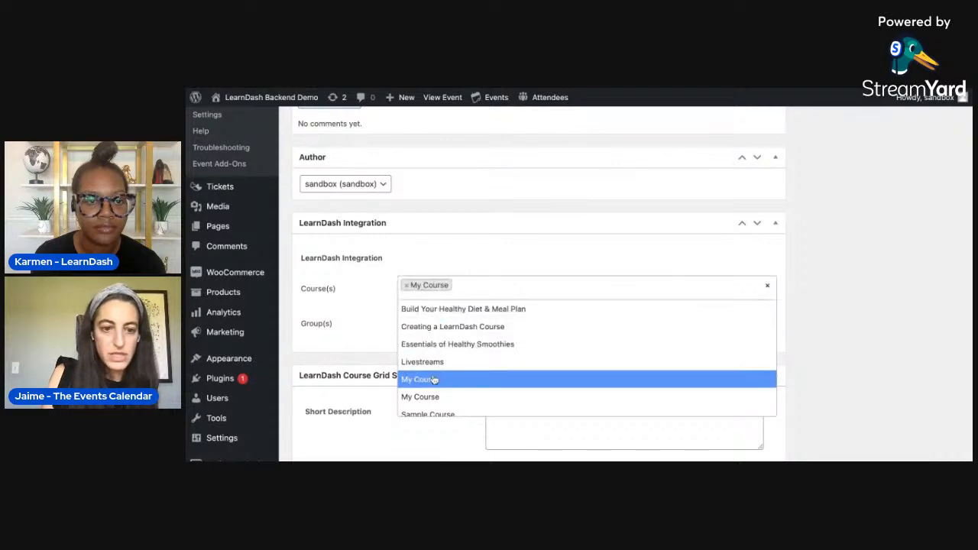
pyautogui.click(488, 247)
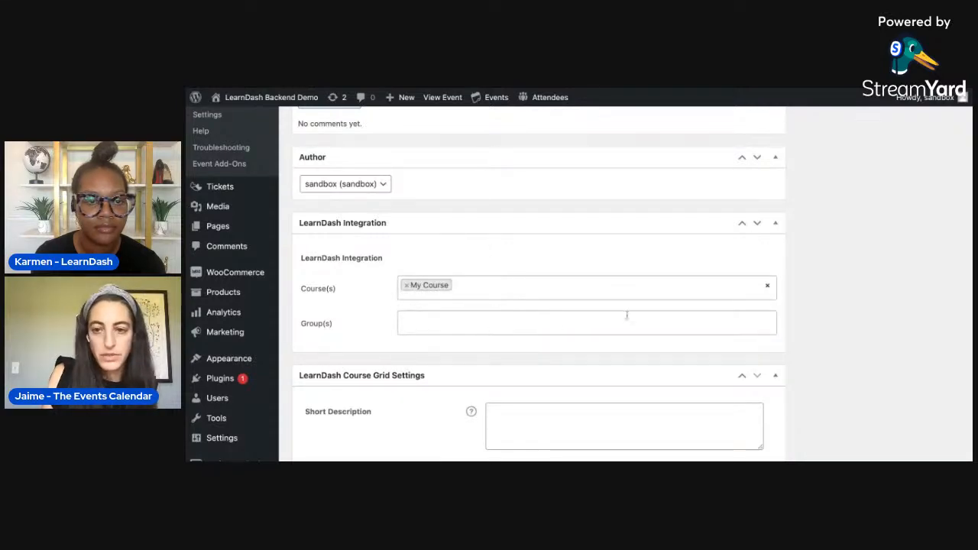
pyautogui.scroll(20, 626, 314)
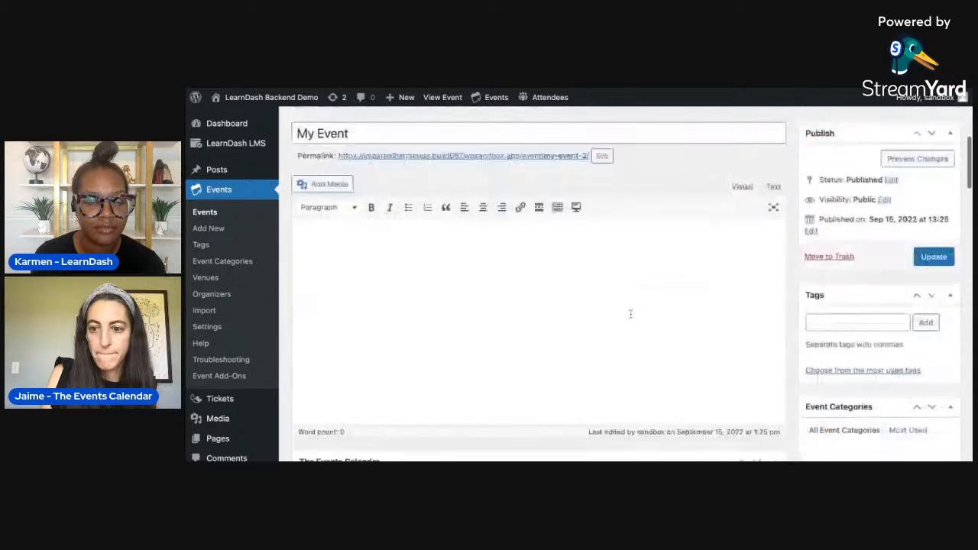
pyautogui.scroll(2, 630, 314)
pyautogui.click(931, 297)
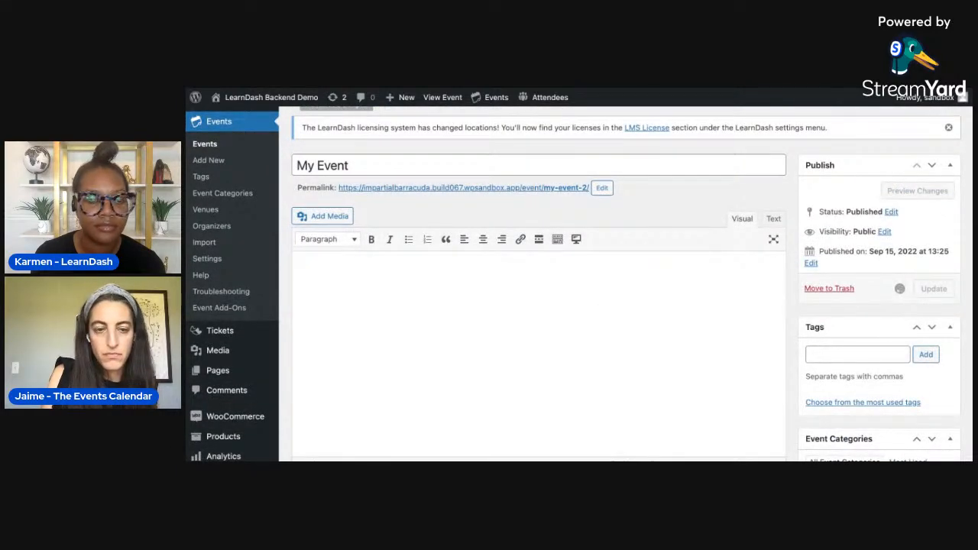
# - View the My Event live page through its permalink and examine its details and Tickets section
pyautogui.scroll(-5, 545, 284)
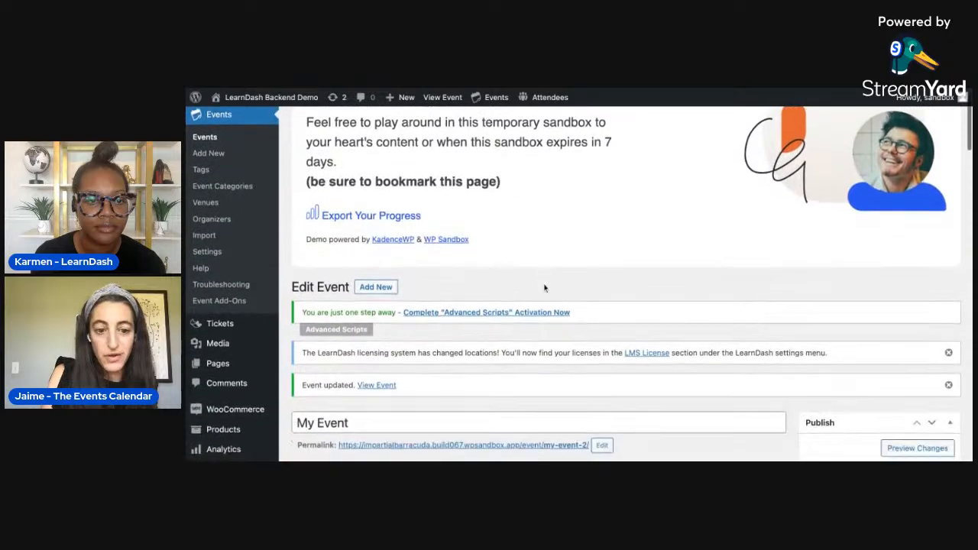
pyautogui.click(517, 308)
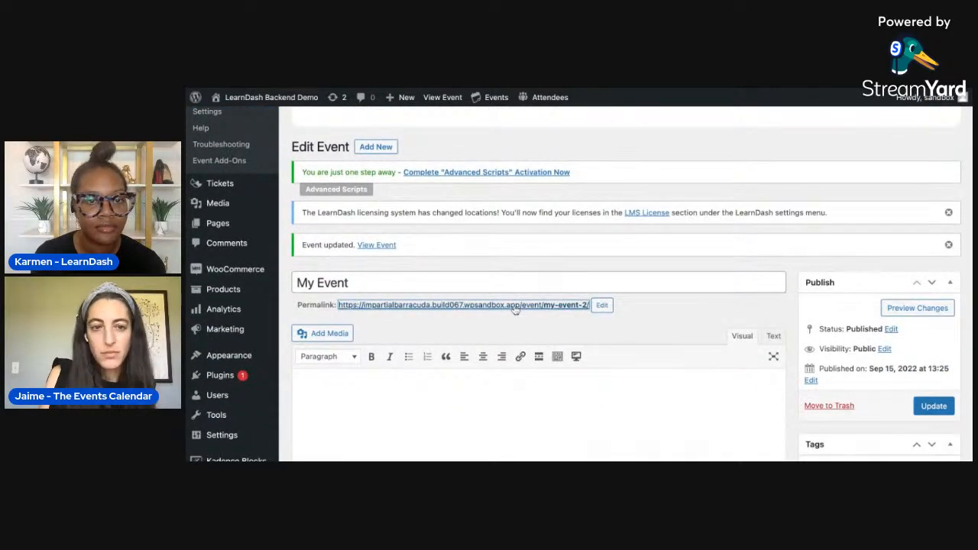
pyautogui.scroll(-5, 533, 334)
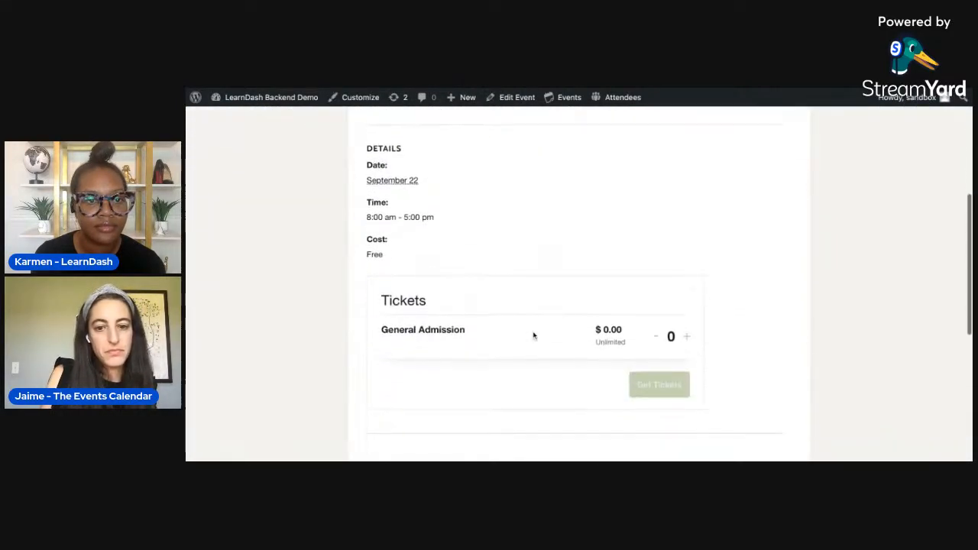
pyautogui.scroll(5, 266, 164)
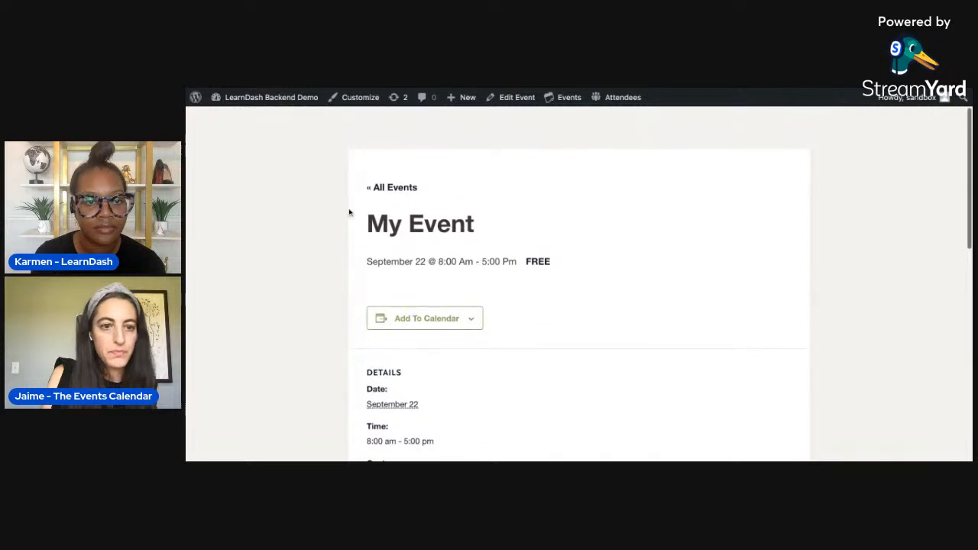